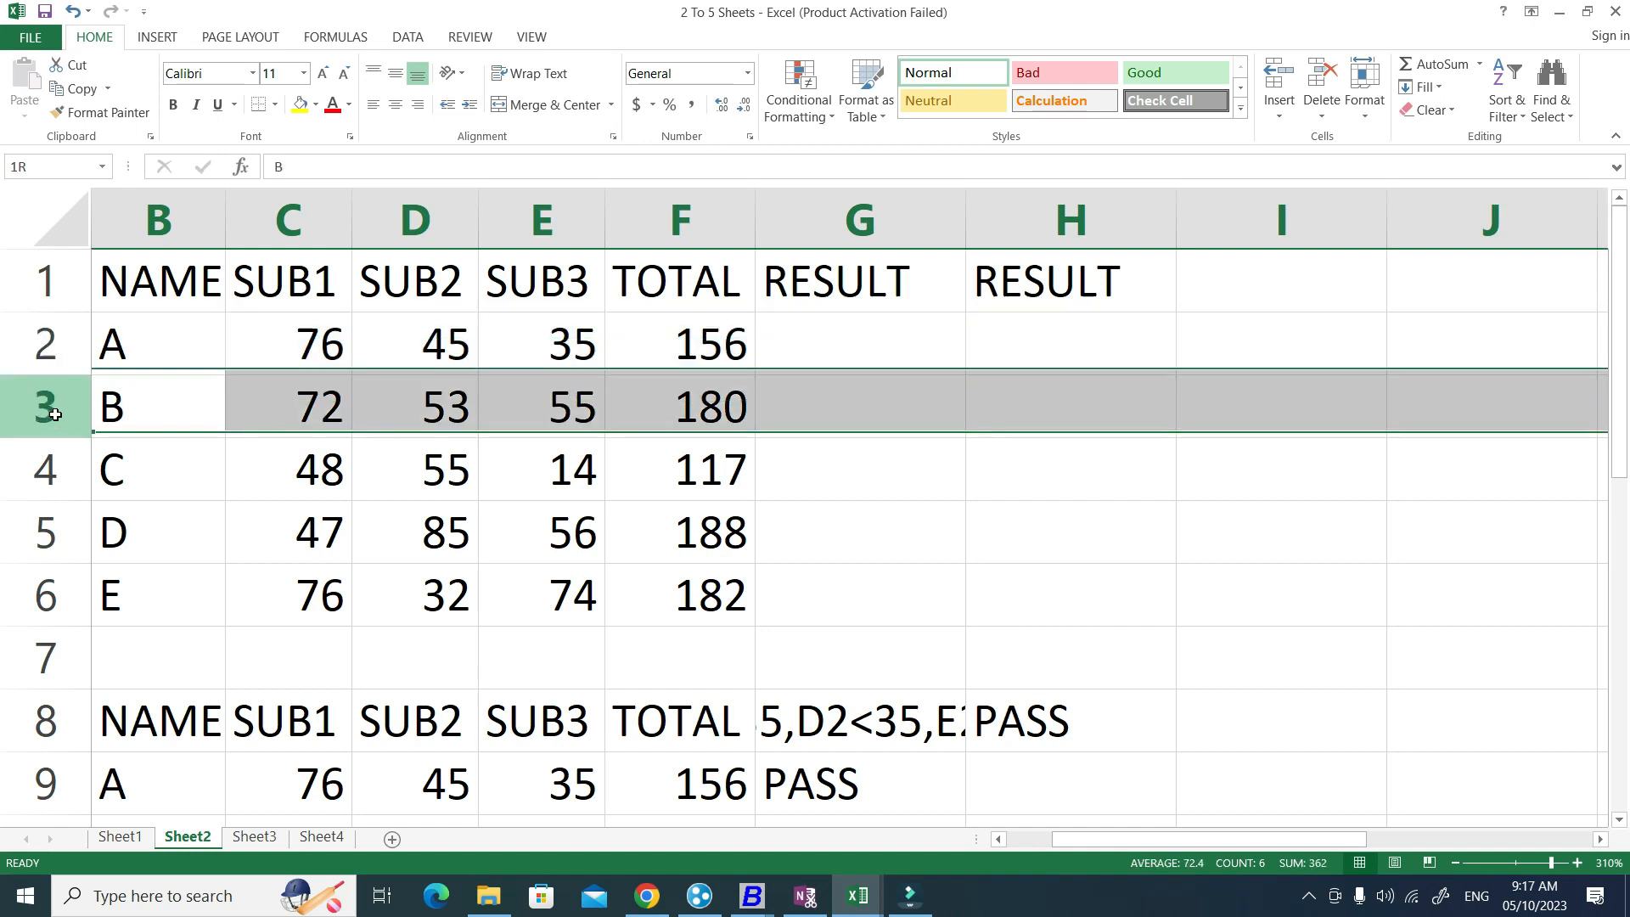
click(47, 470)
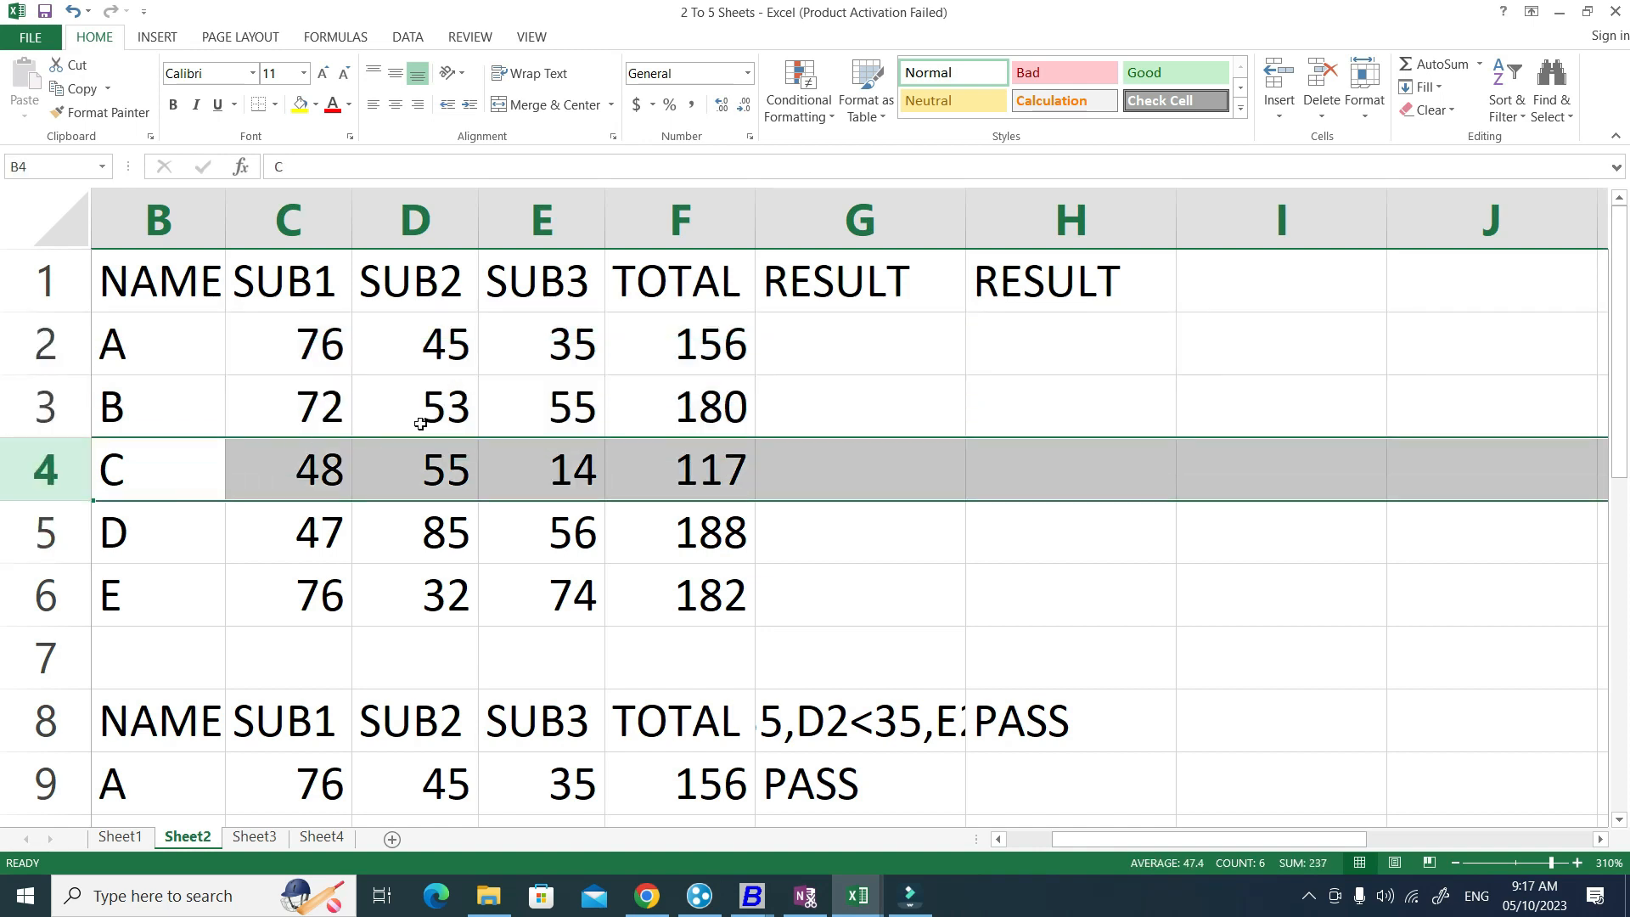
click(851, 332)
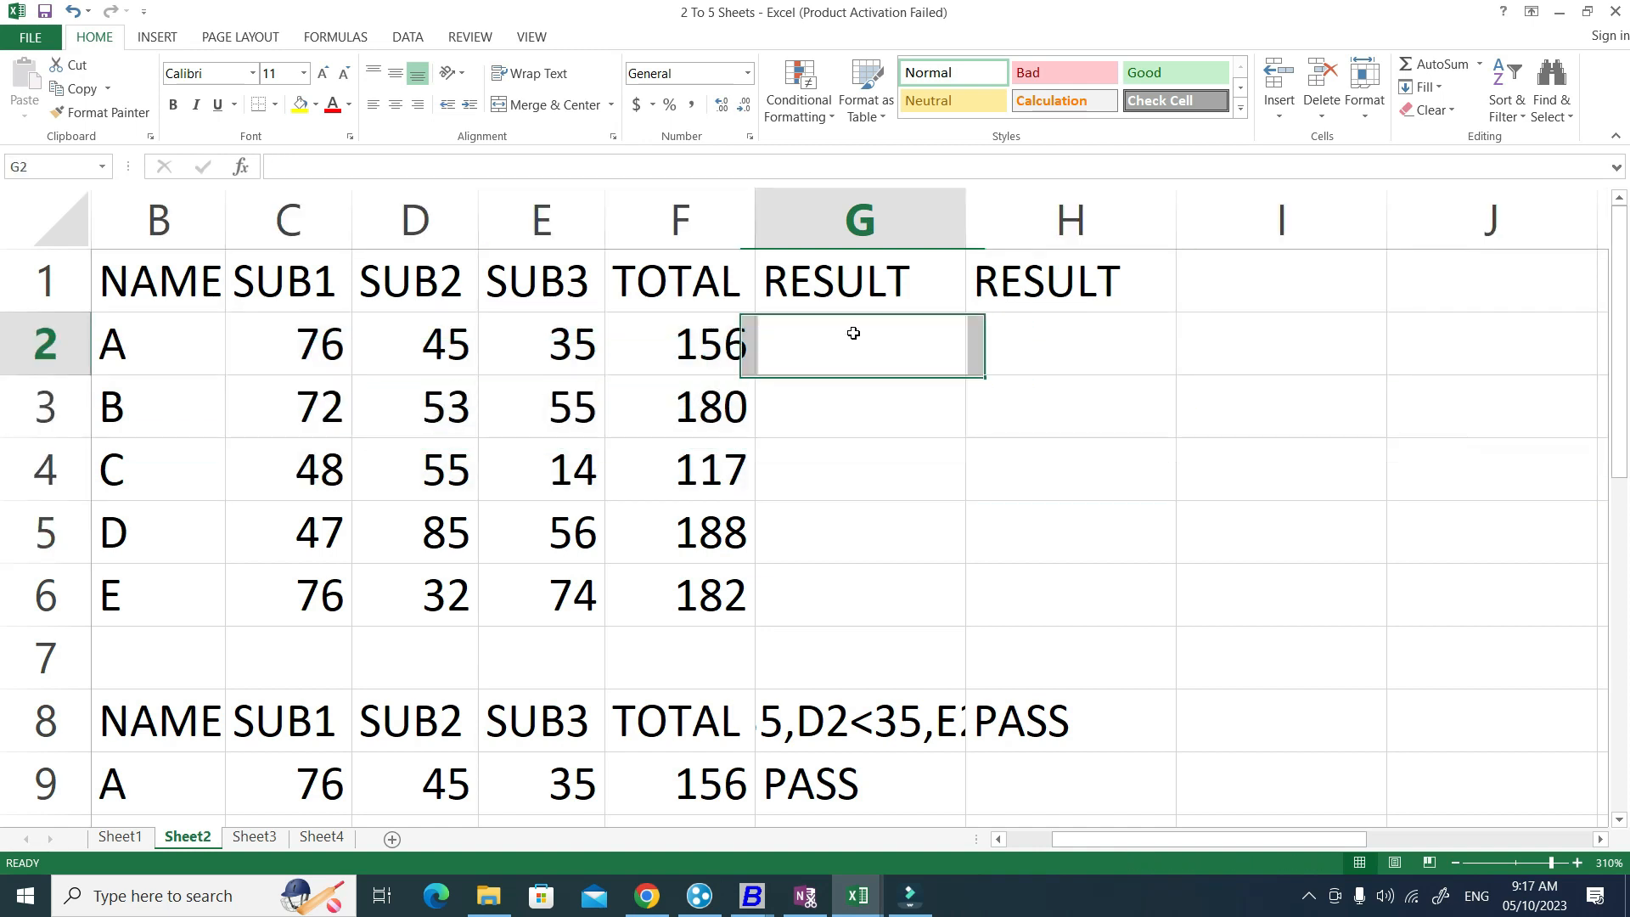
click(285, 342)
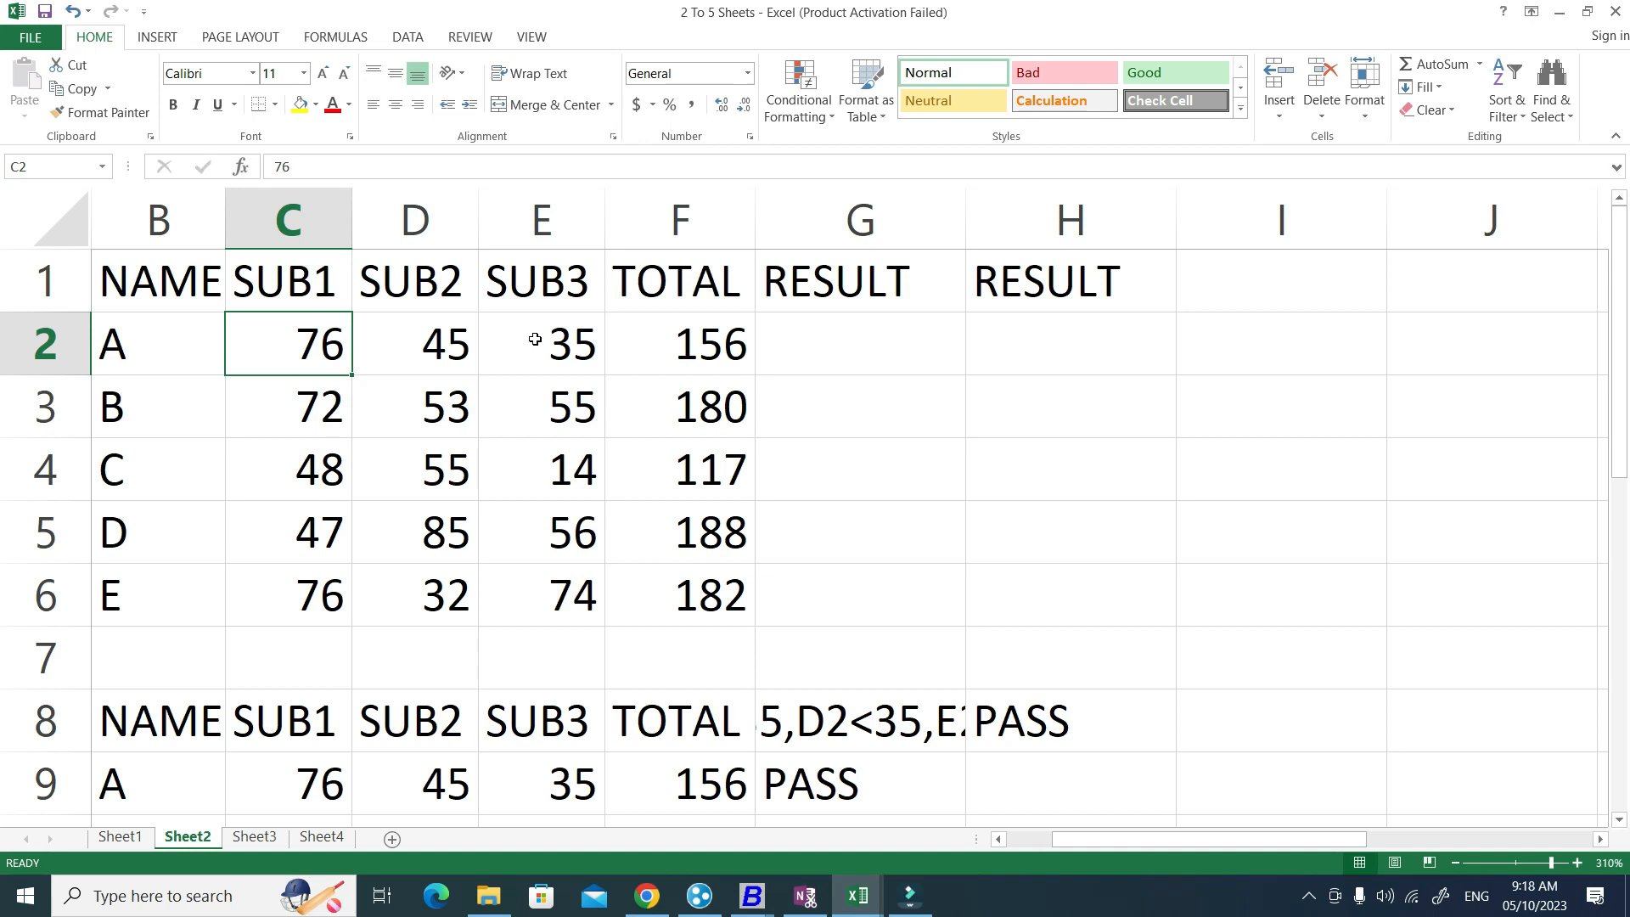
Begin an IF formula in cell G2 with a nested AND test whose first condition is C2>=35
click(862, 357)
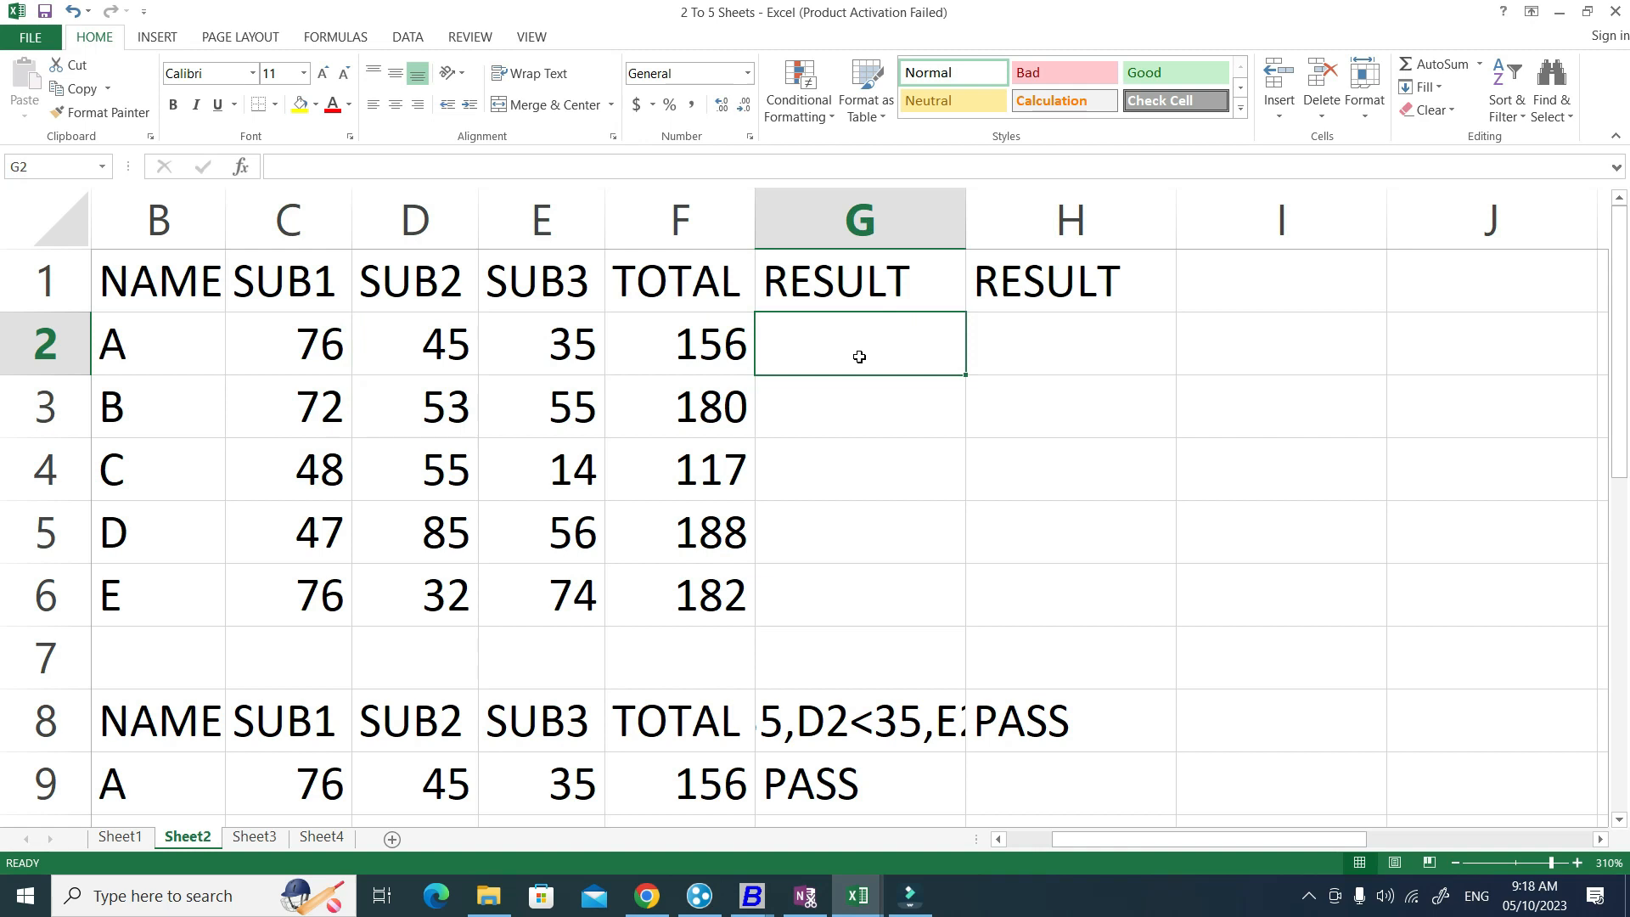
text(=)
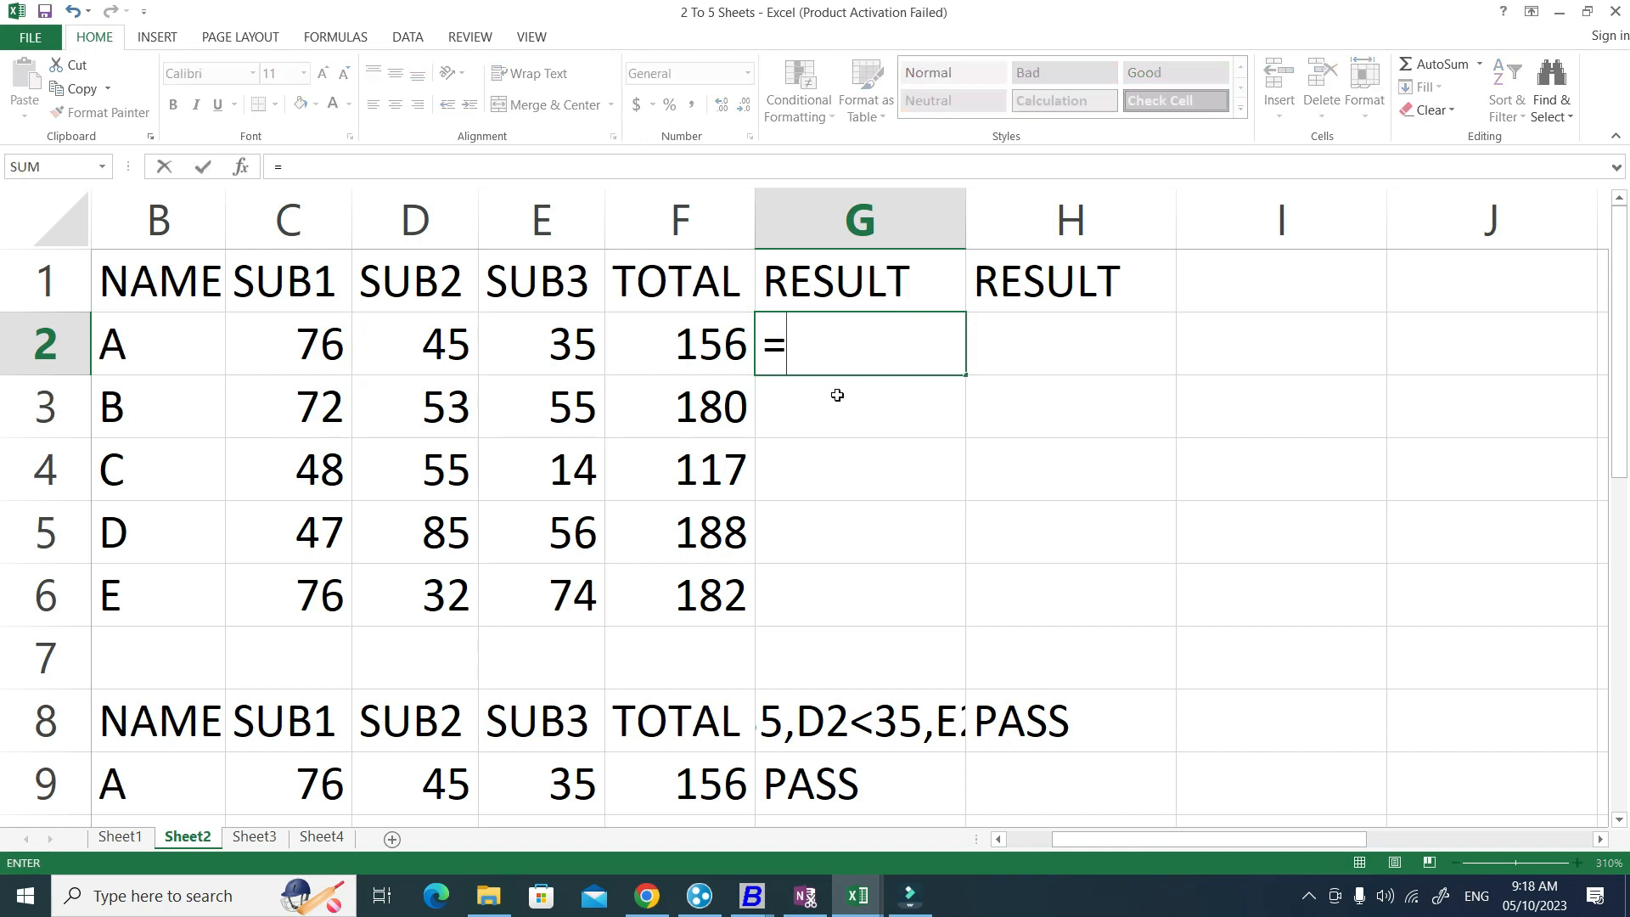
text(IF()
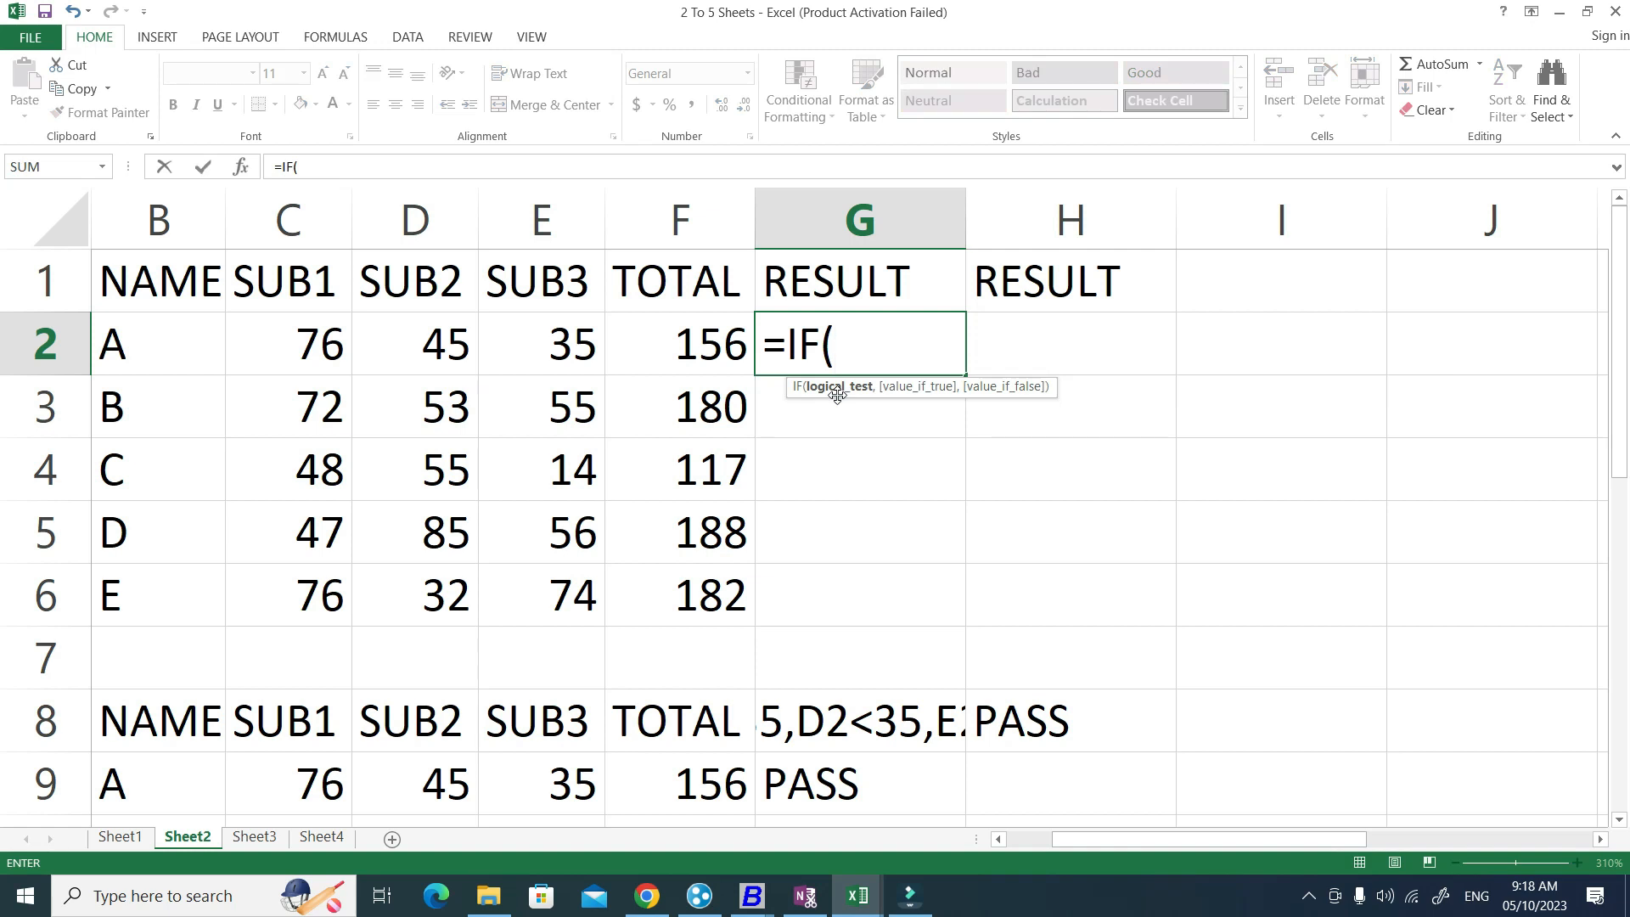
text(AND()
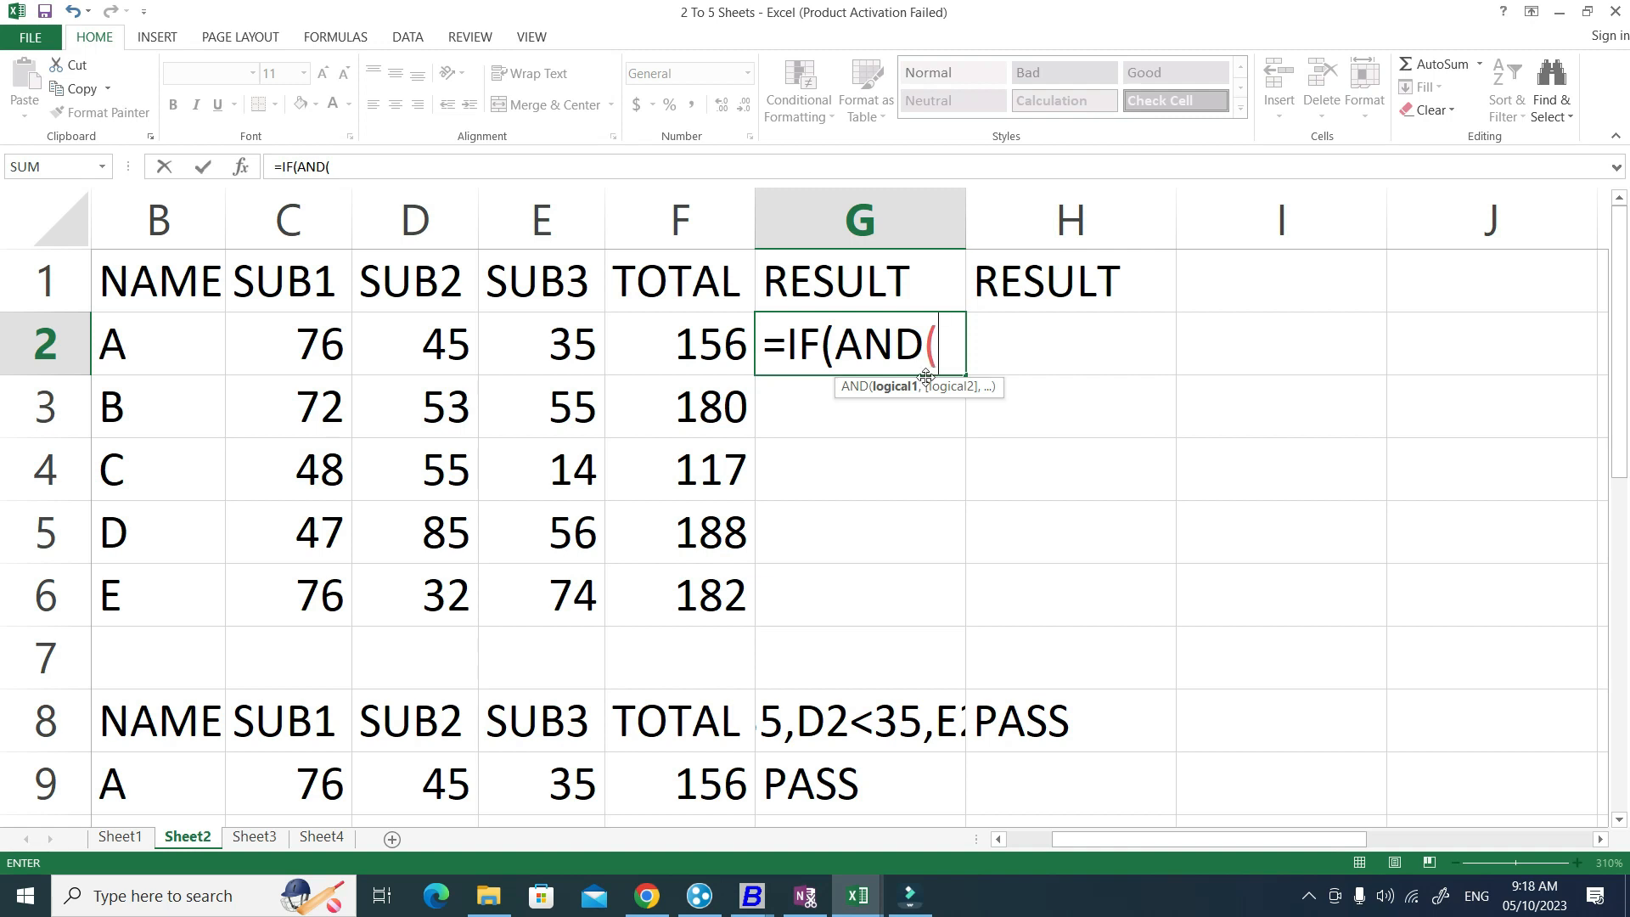
click(293, 339)
text(>=35)
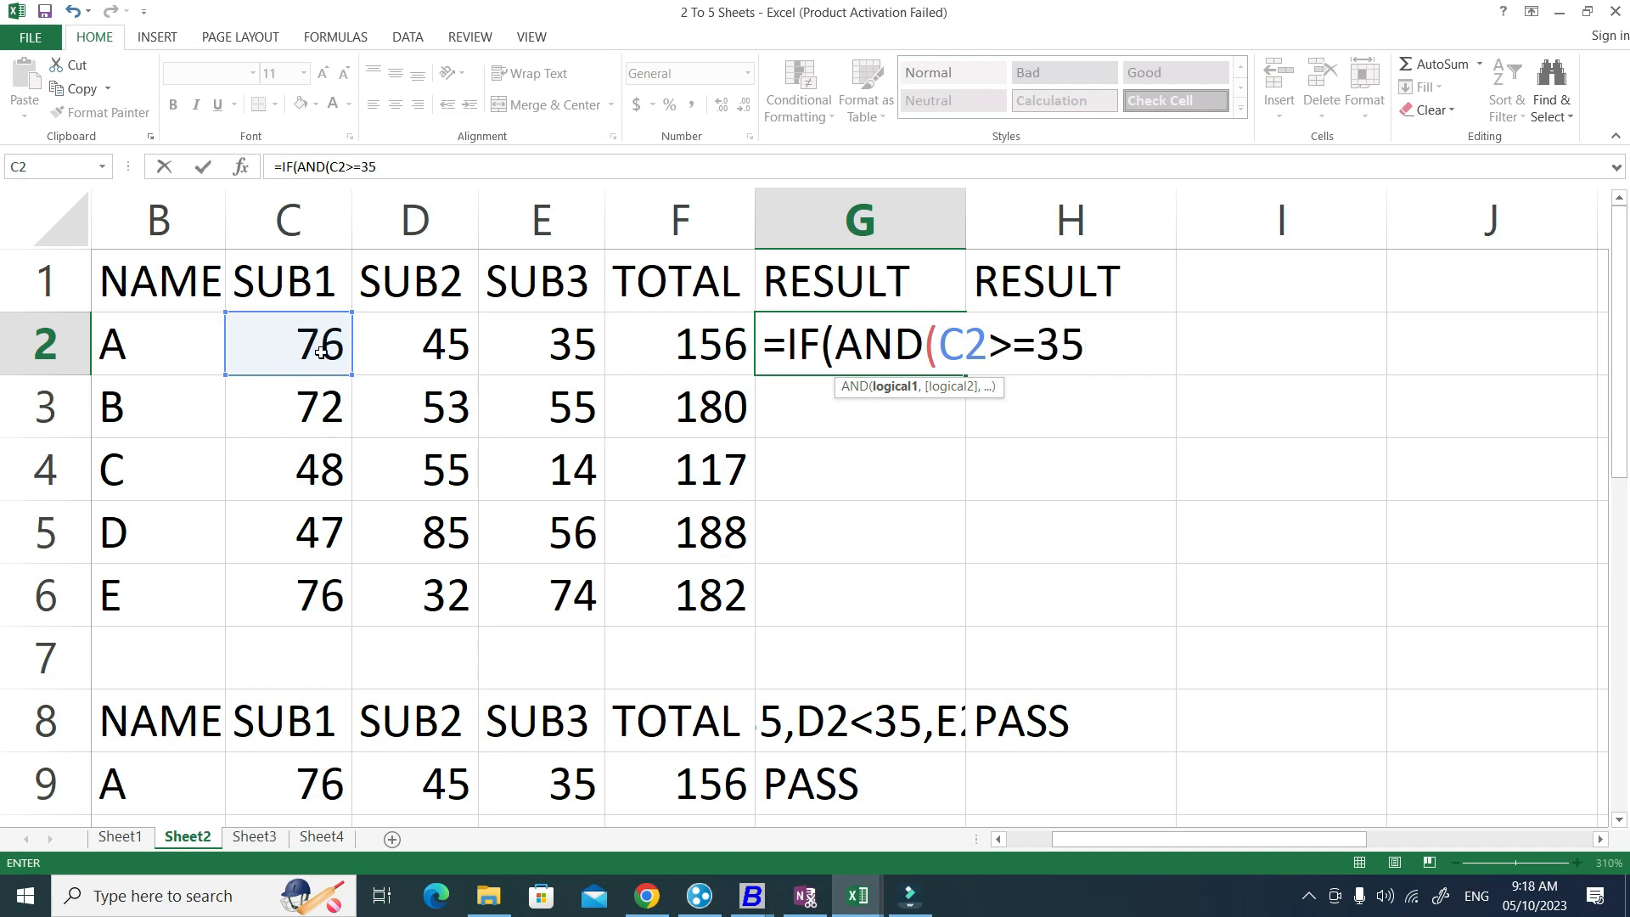
Add the conditions D2>=35 and E2>=35 to the AND test in G2 and close its parenthesis
text(,)
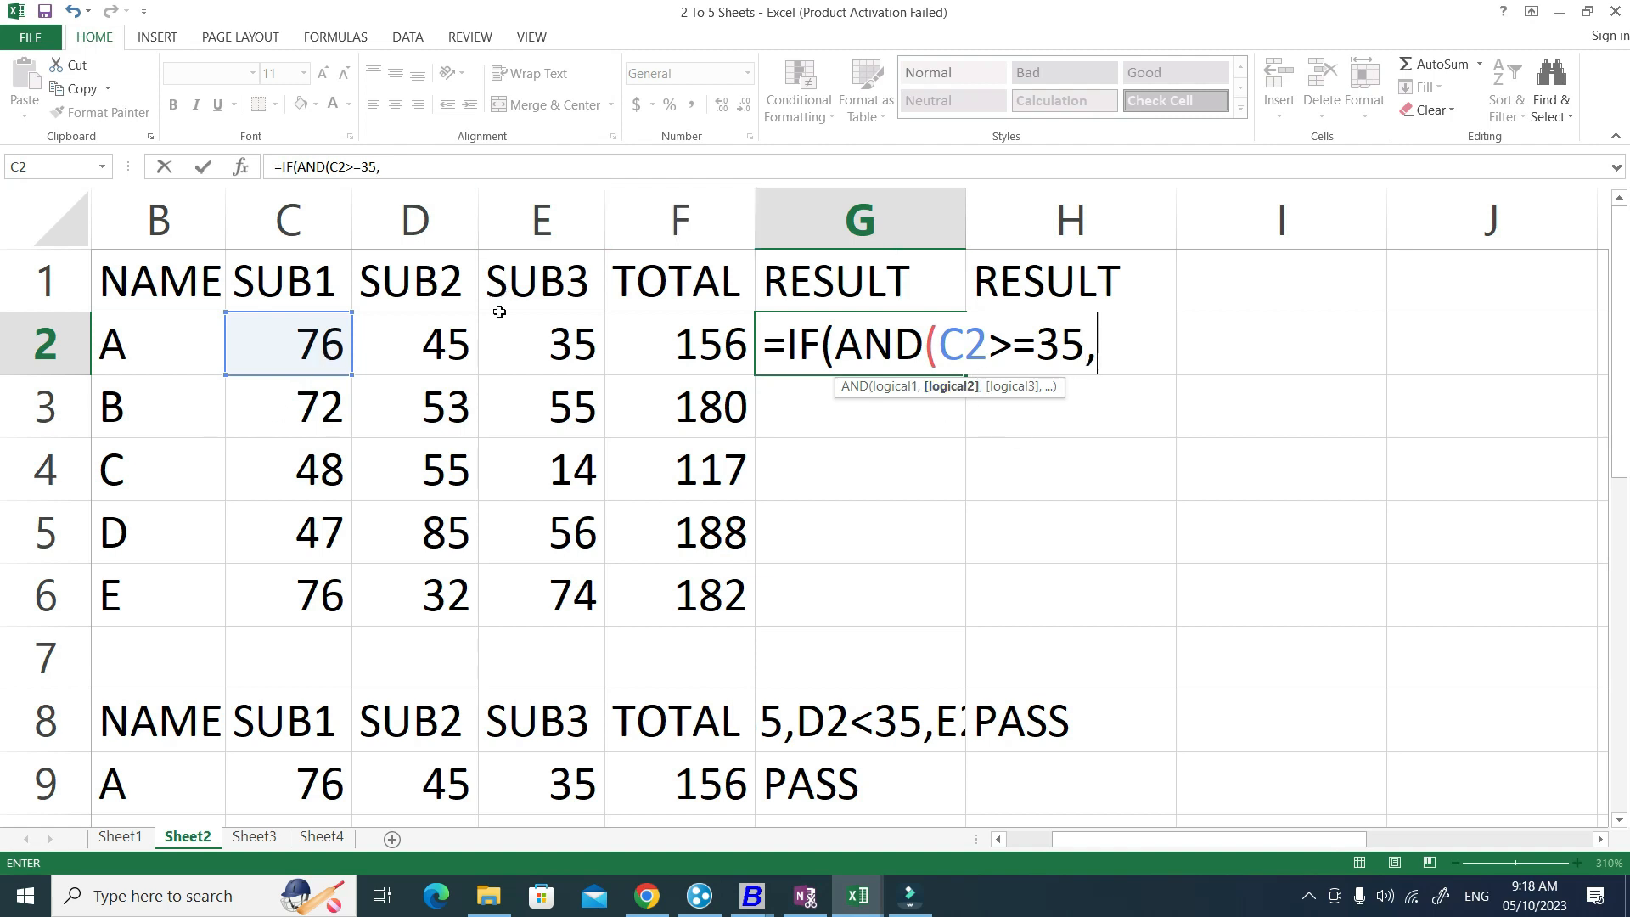
click(428, 333)
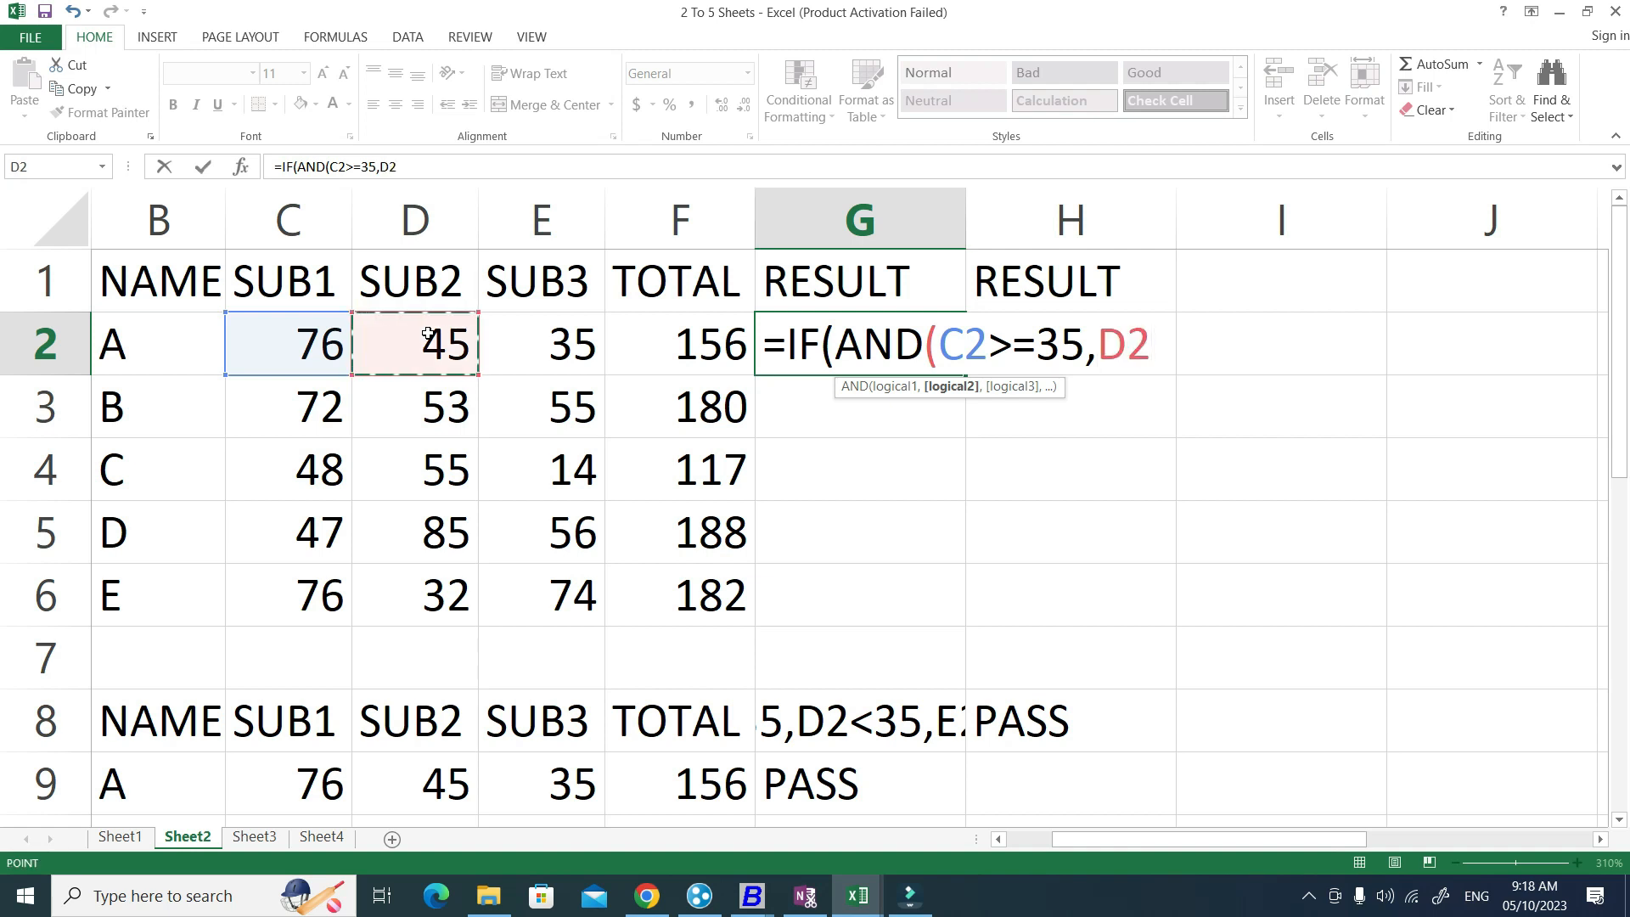
text(>=)
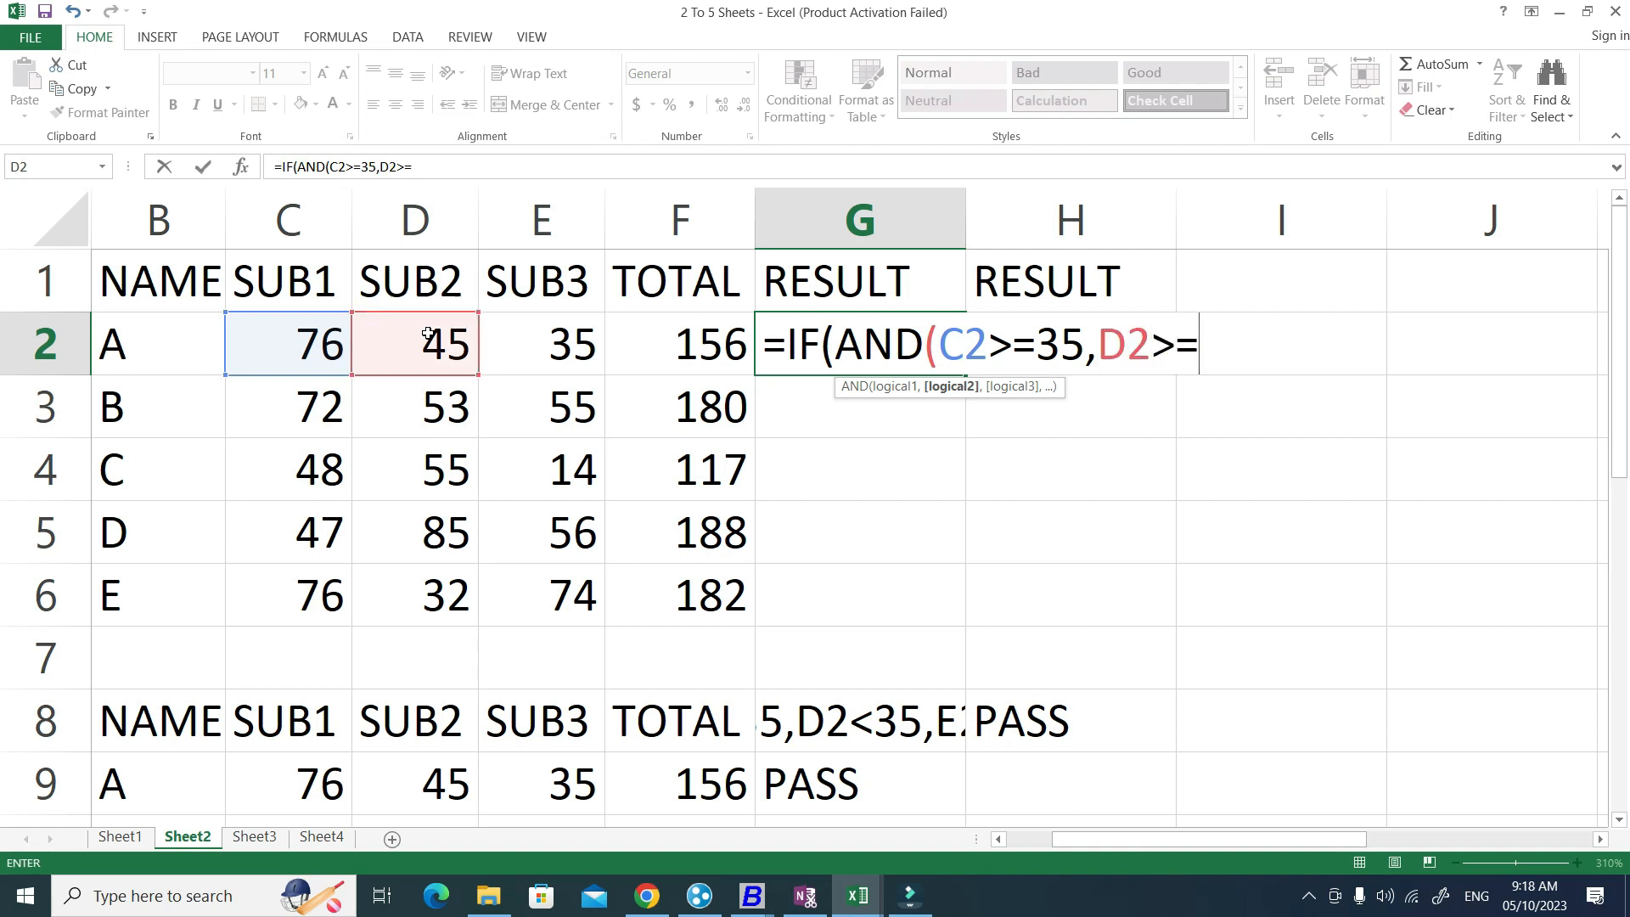
text(35,)
click(540, 347)
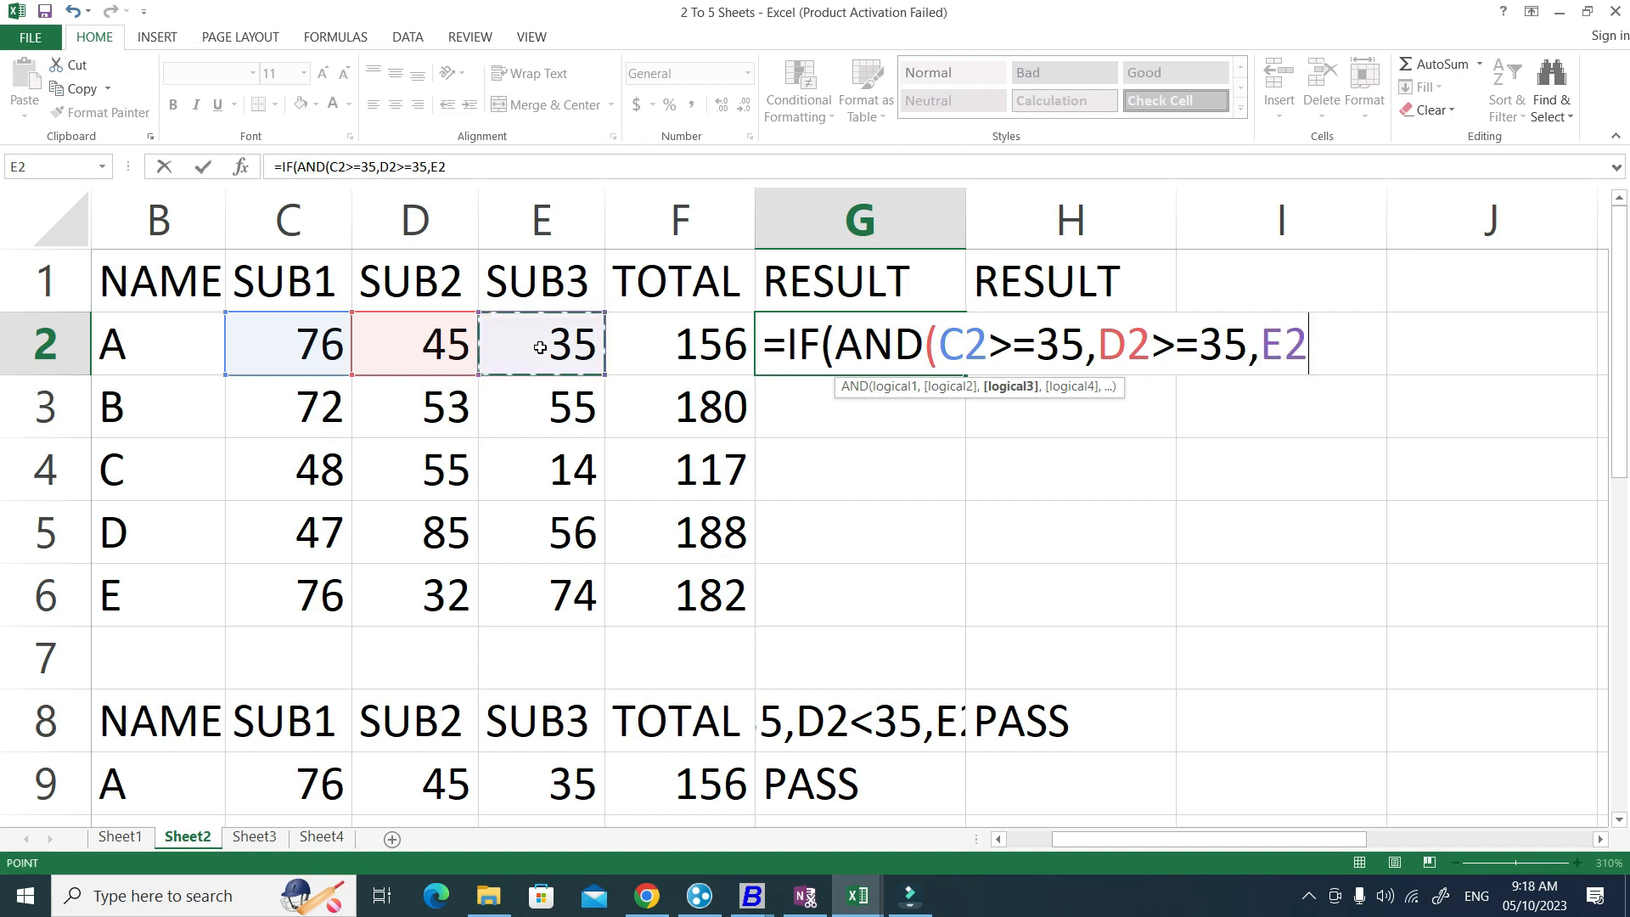
text(>=35)
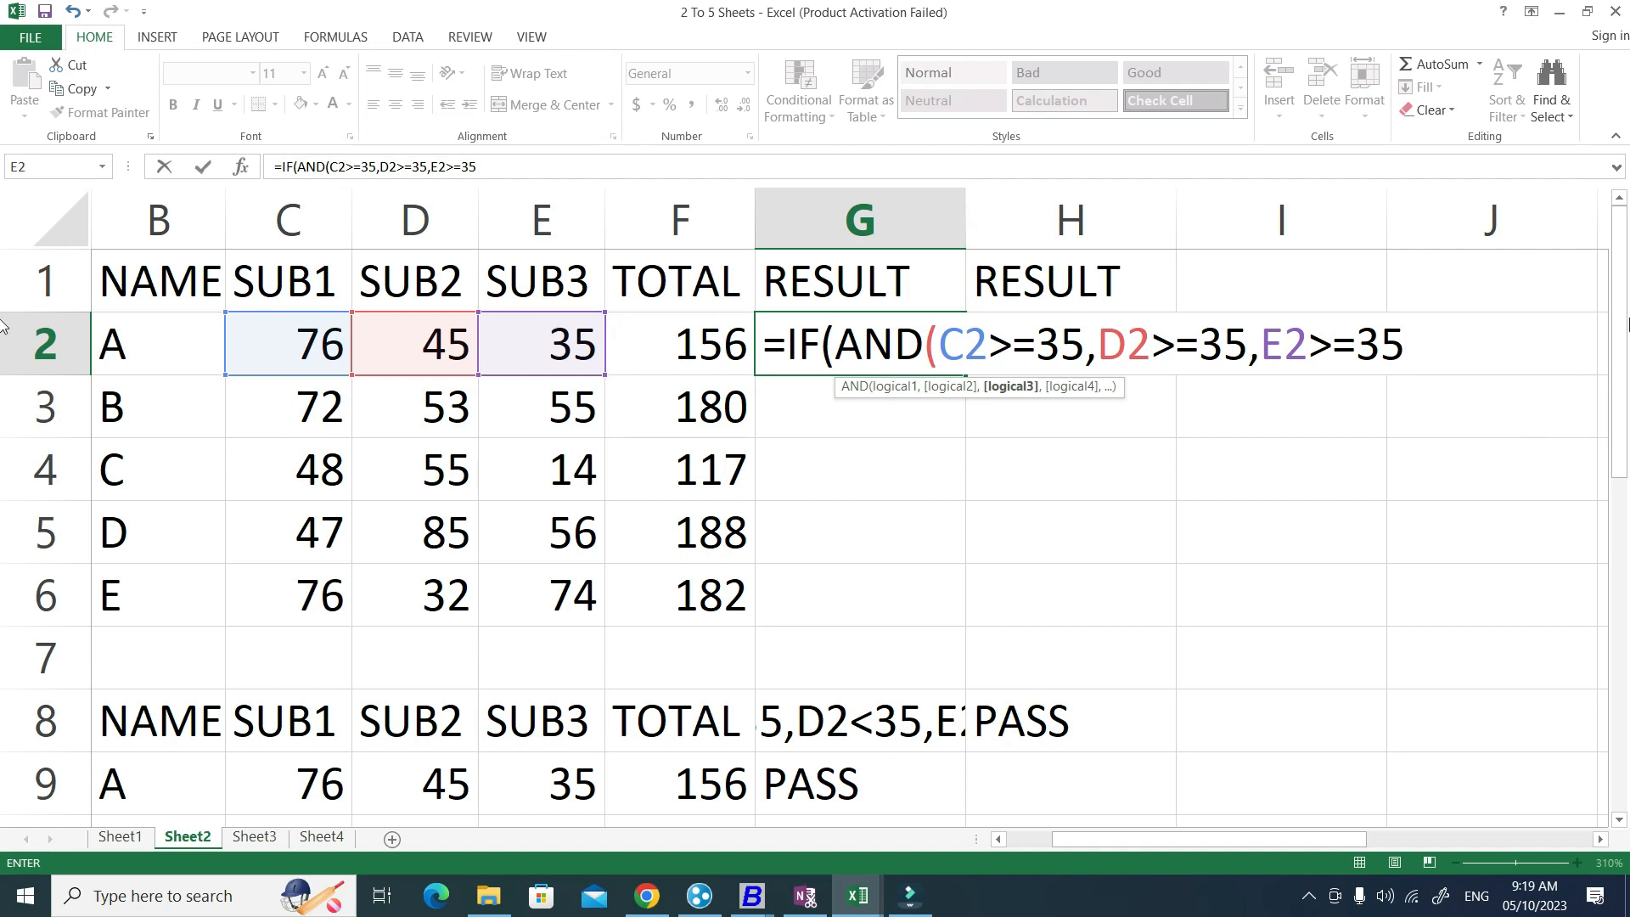
text())
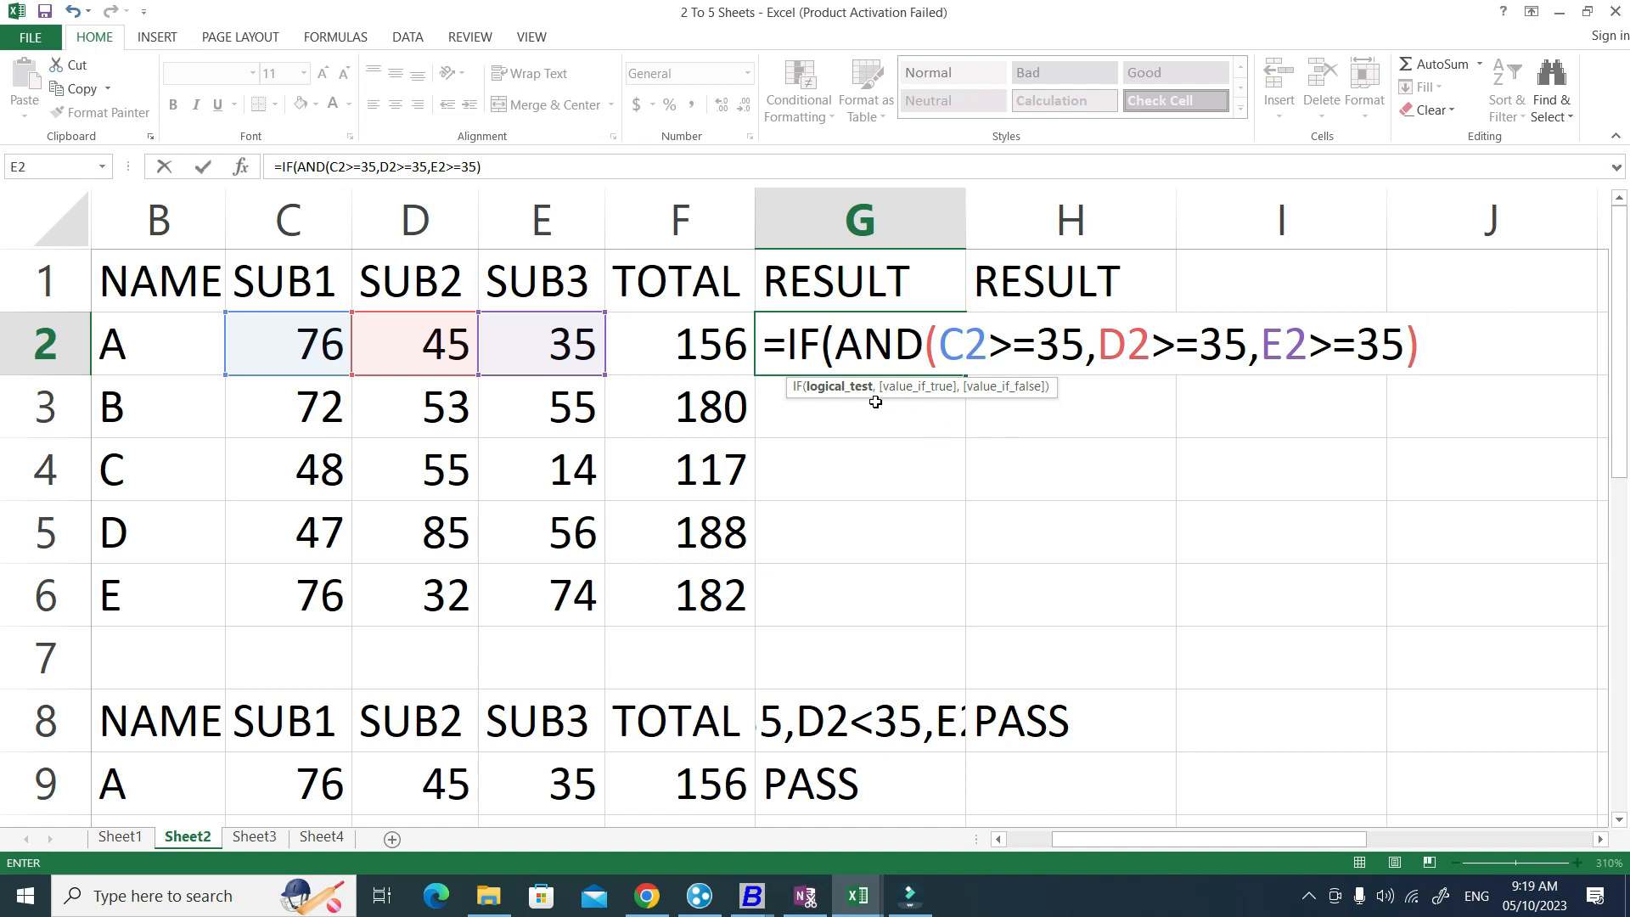
Complete the G2 formula with "PASS" as the true value and "FAIL" as the false value, and enter it
text(,)
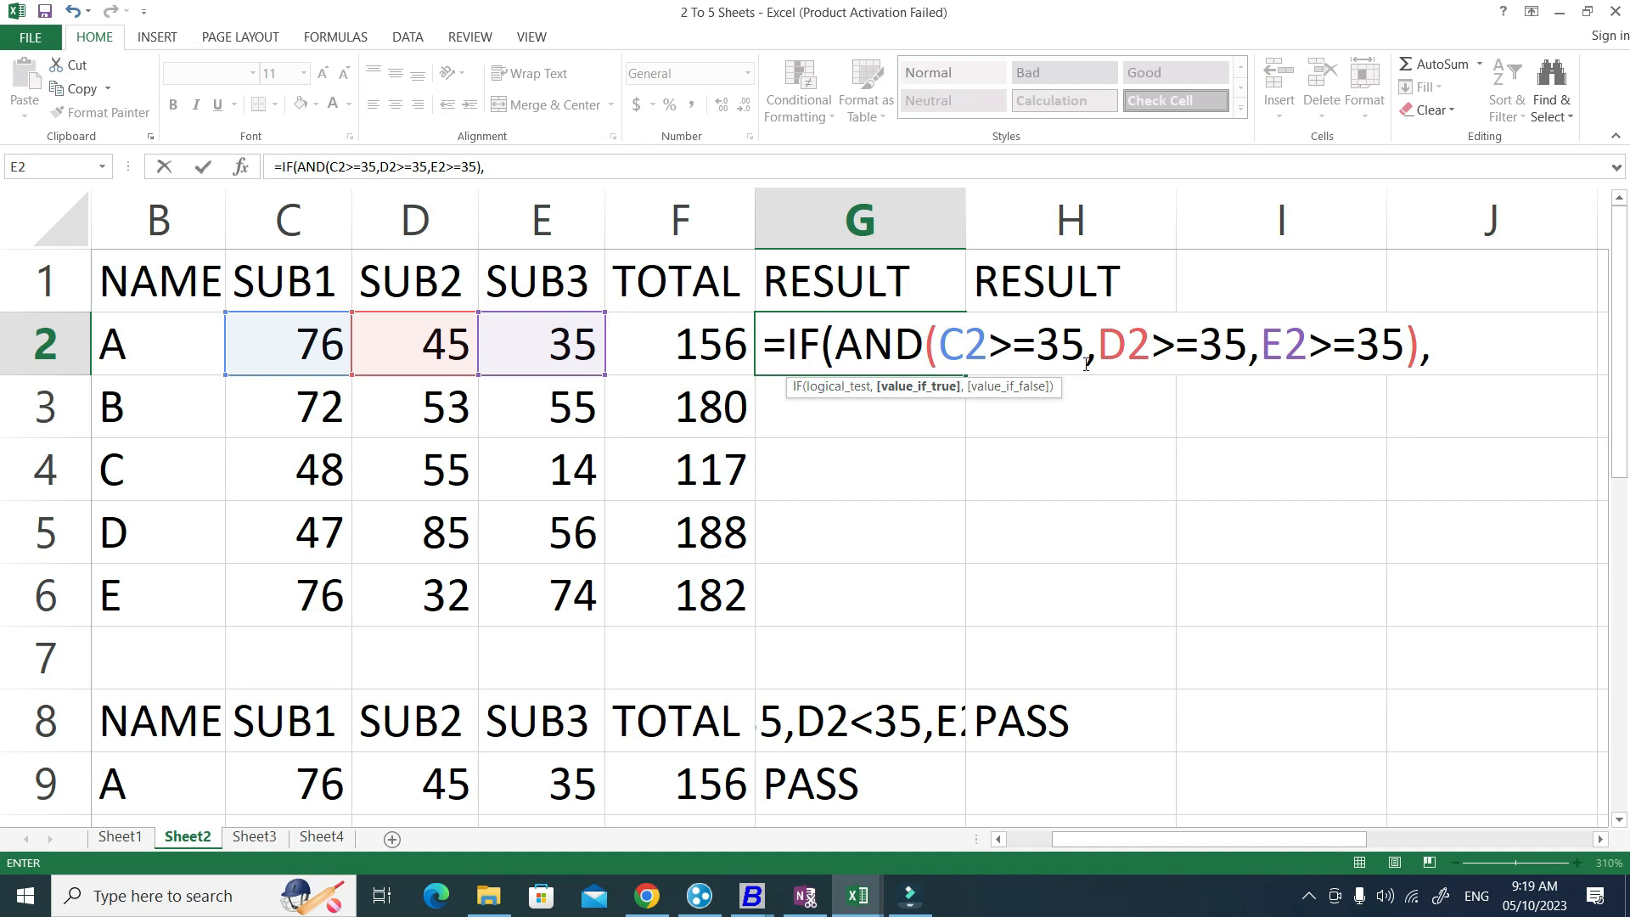
text("PASS")
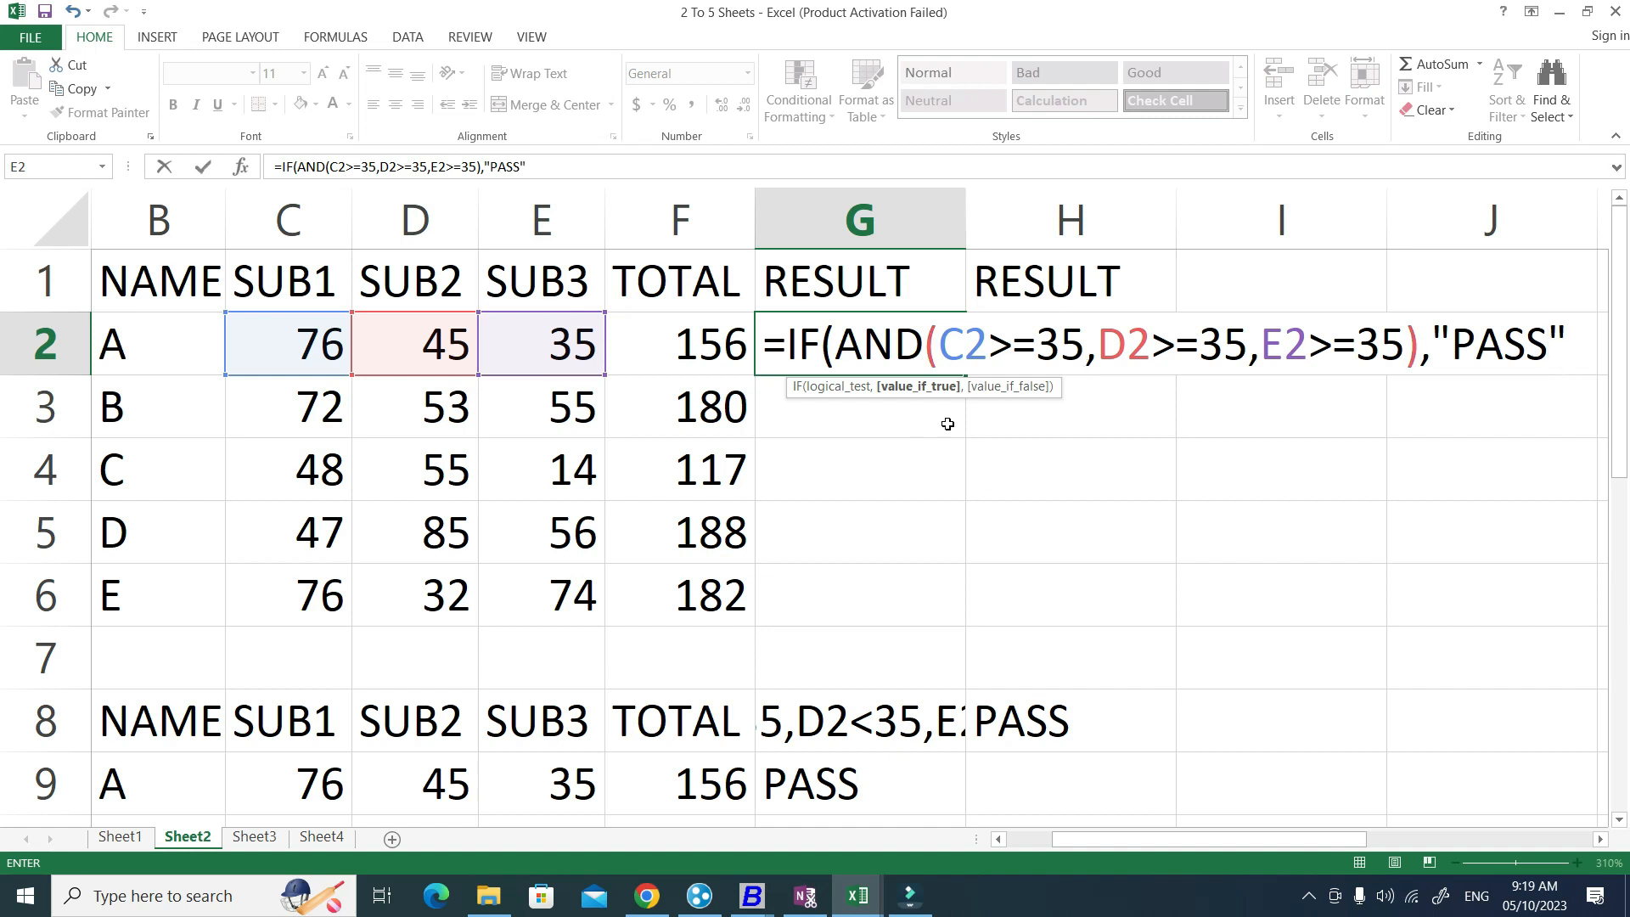
text(,)
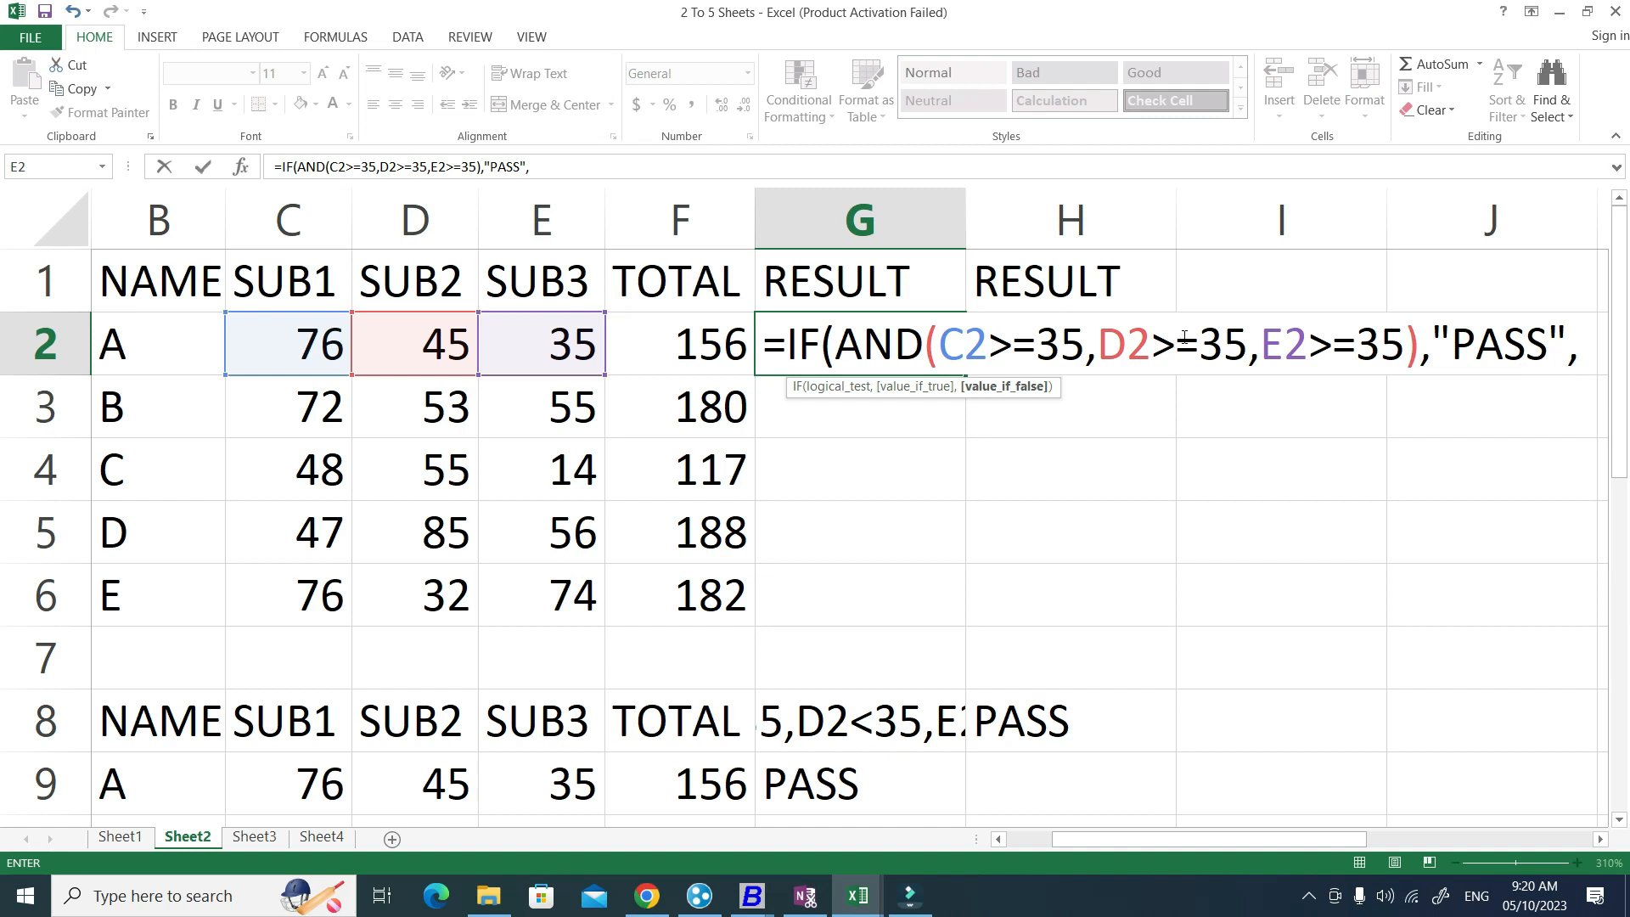
text("FAIL")
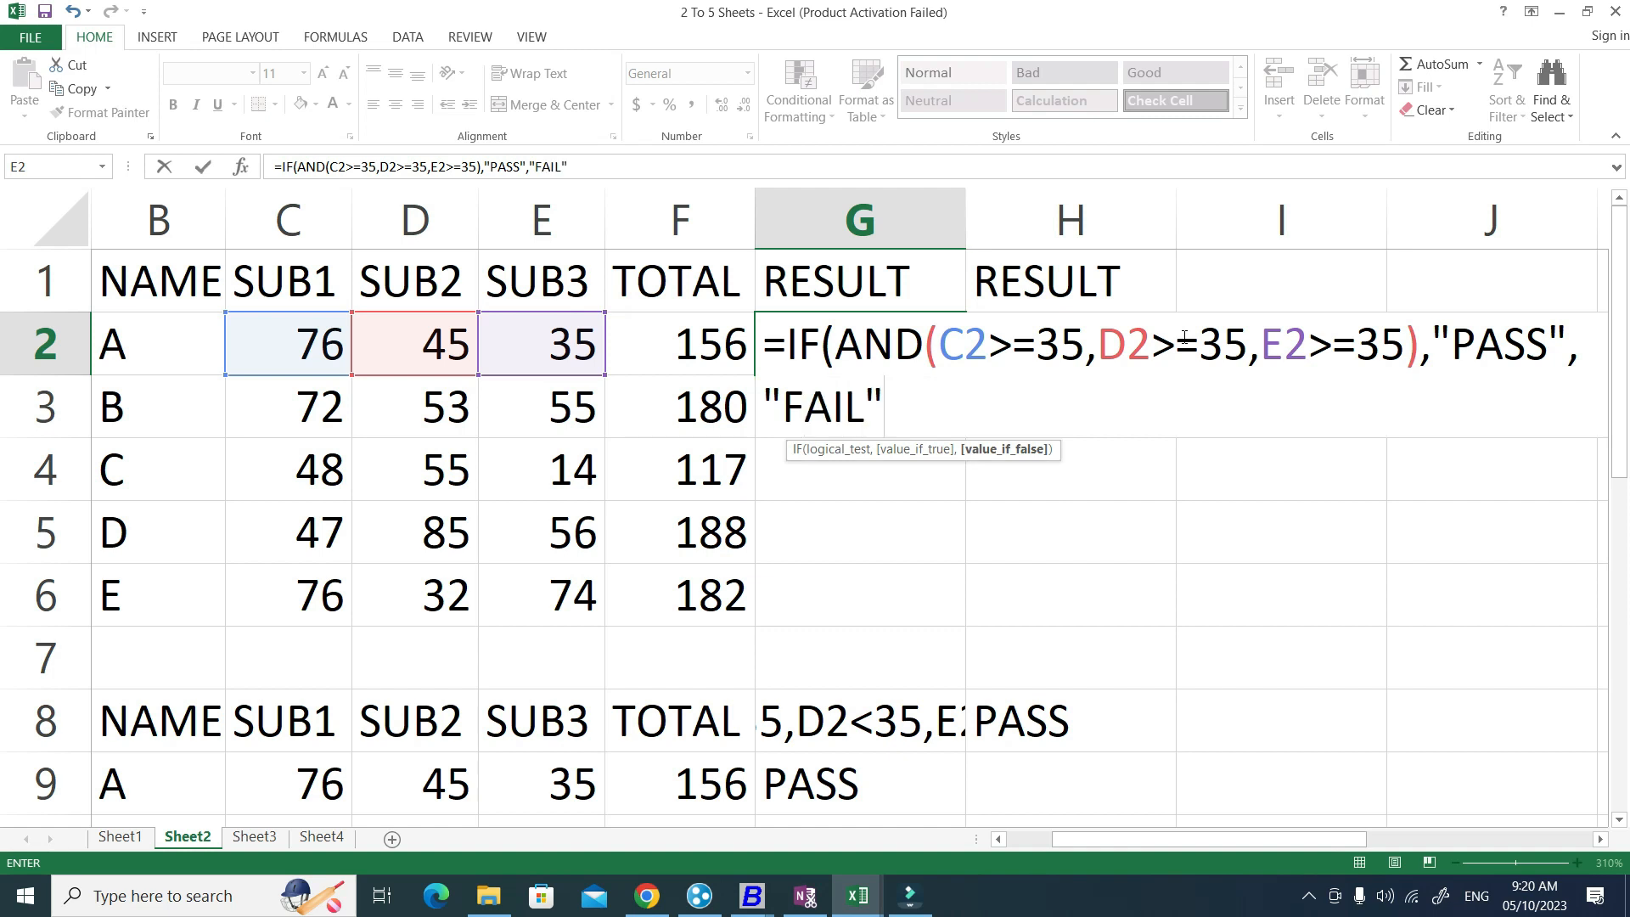
key(Return)
key(Return)
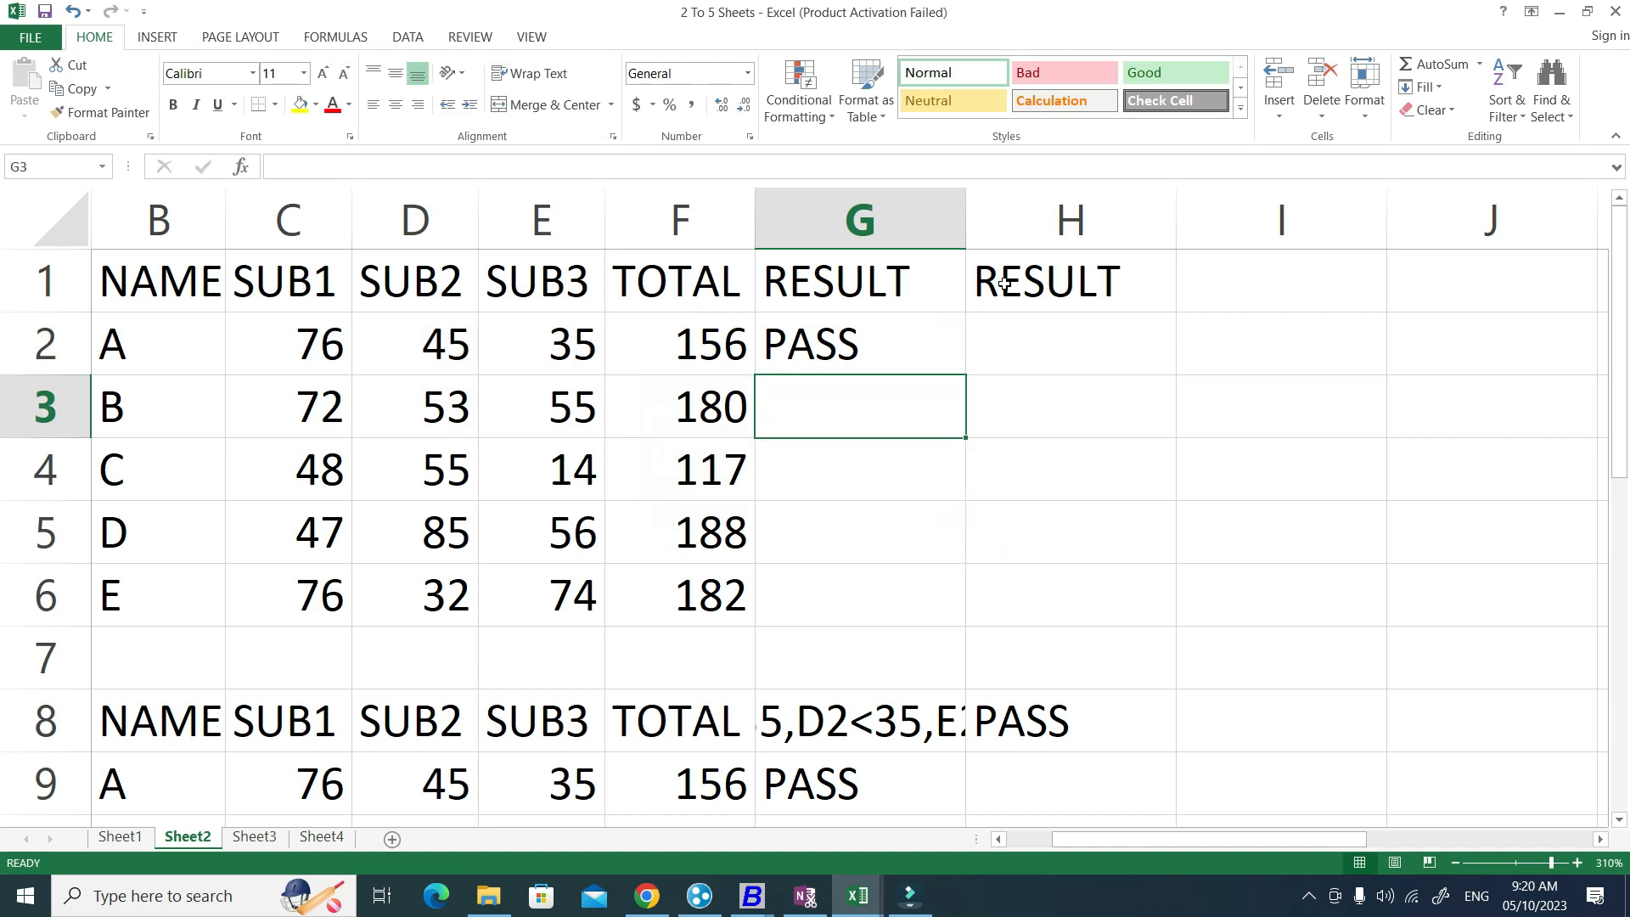
Fill the AND-based result formula from G2 down to G6
click(902, 350)
click(970, 380)
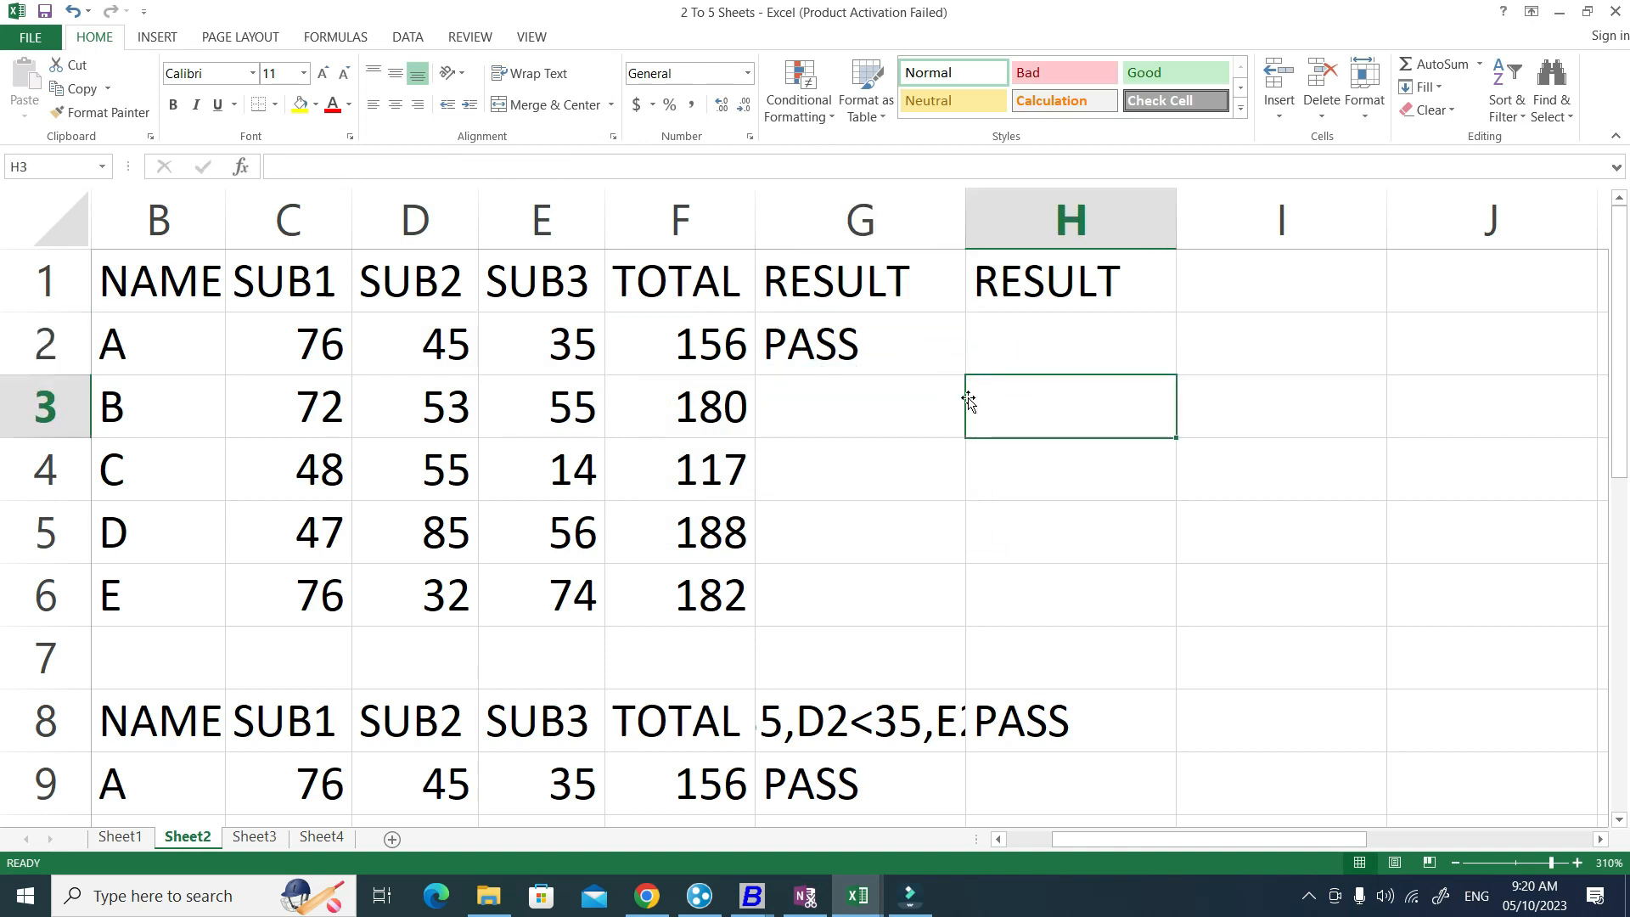
click(938, 369)
drag(965, 374, 968, 618)
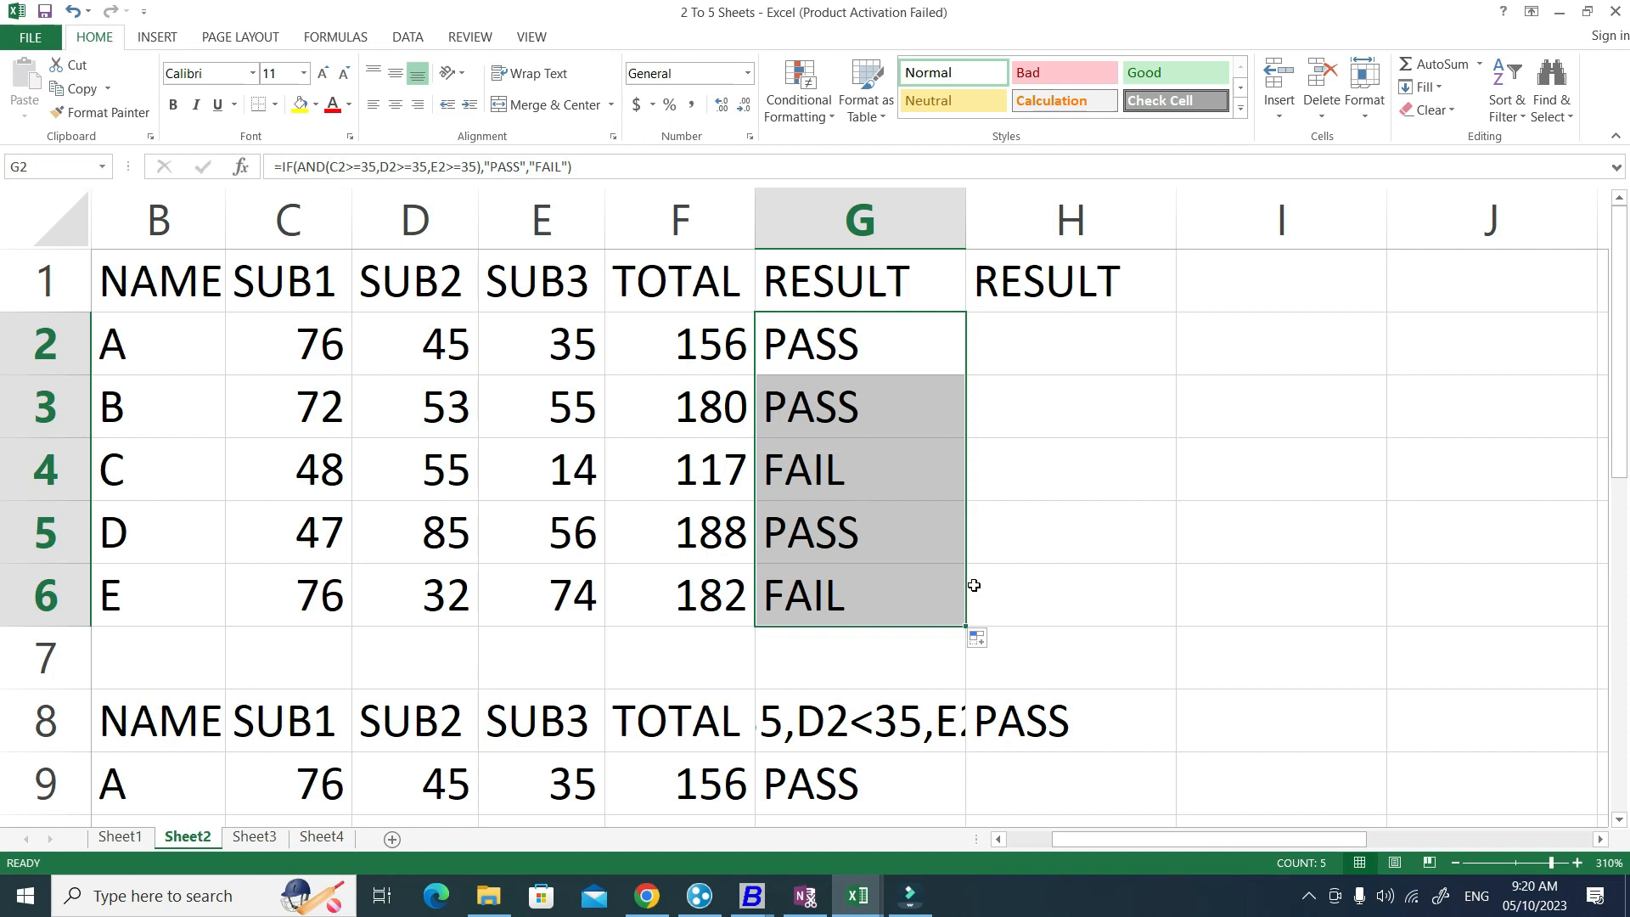
click(898, 352)
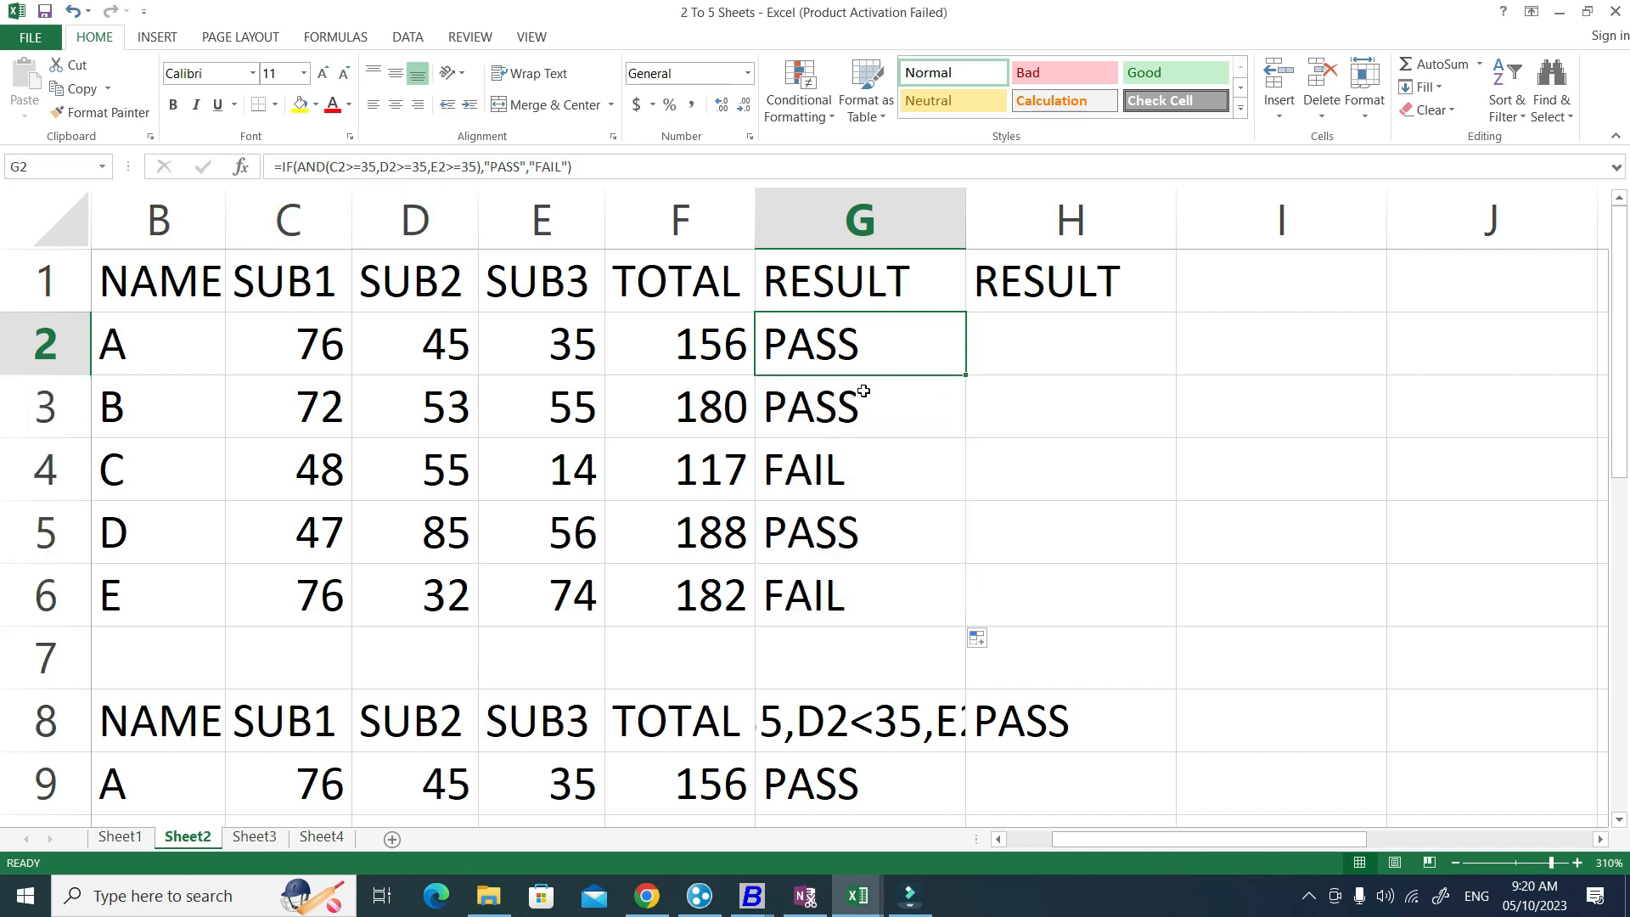
Begin an IF formula in cell H2 with a nested OR test whose first condition is C2<35
click(1109, 339)
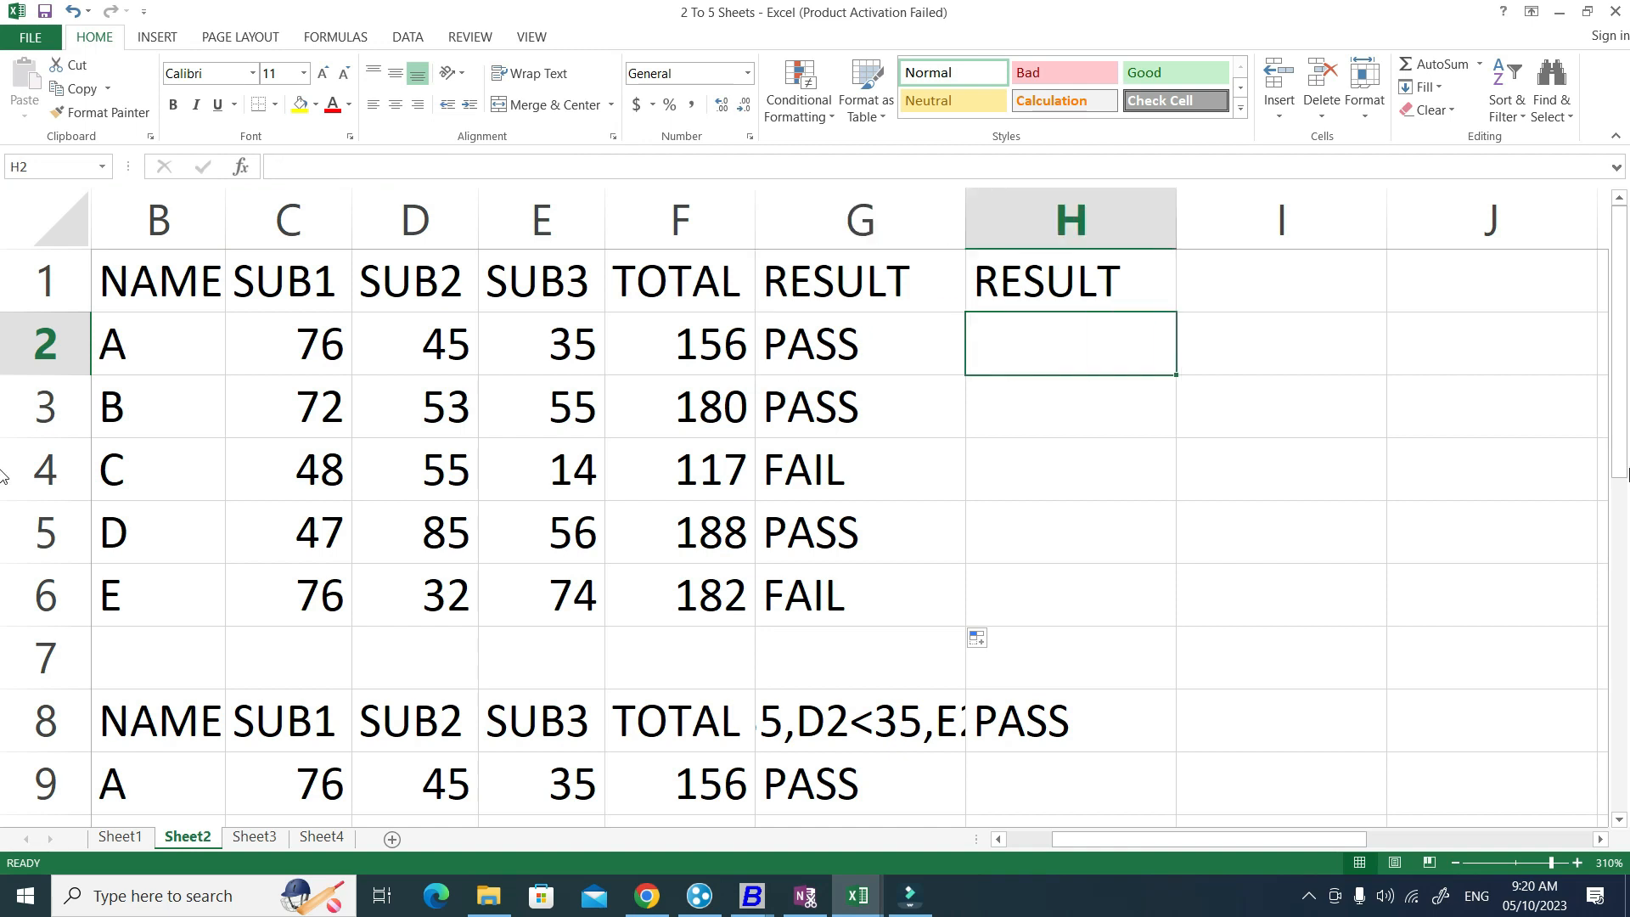
text(=IF()
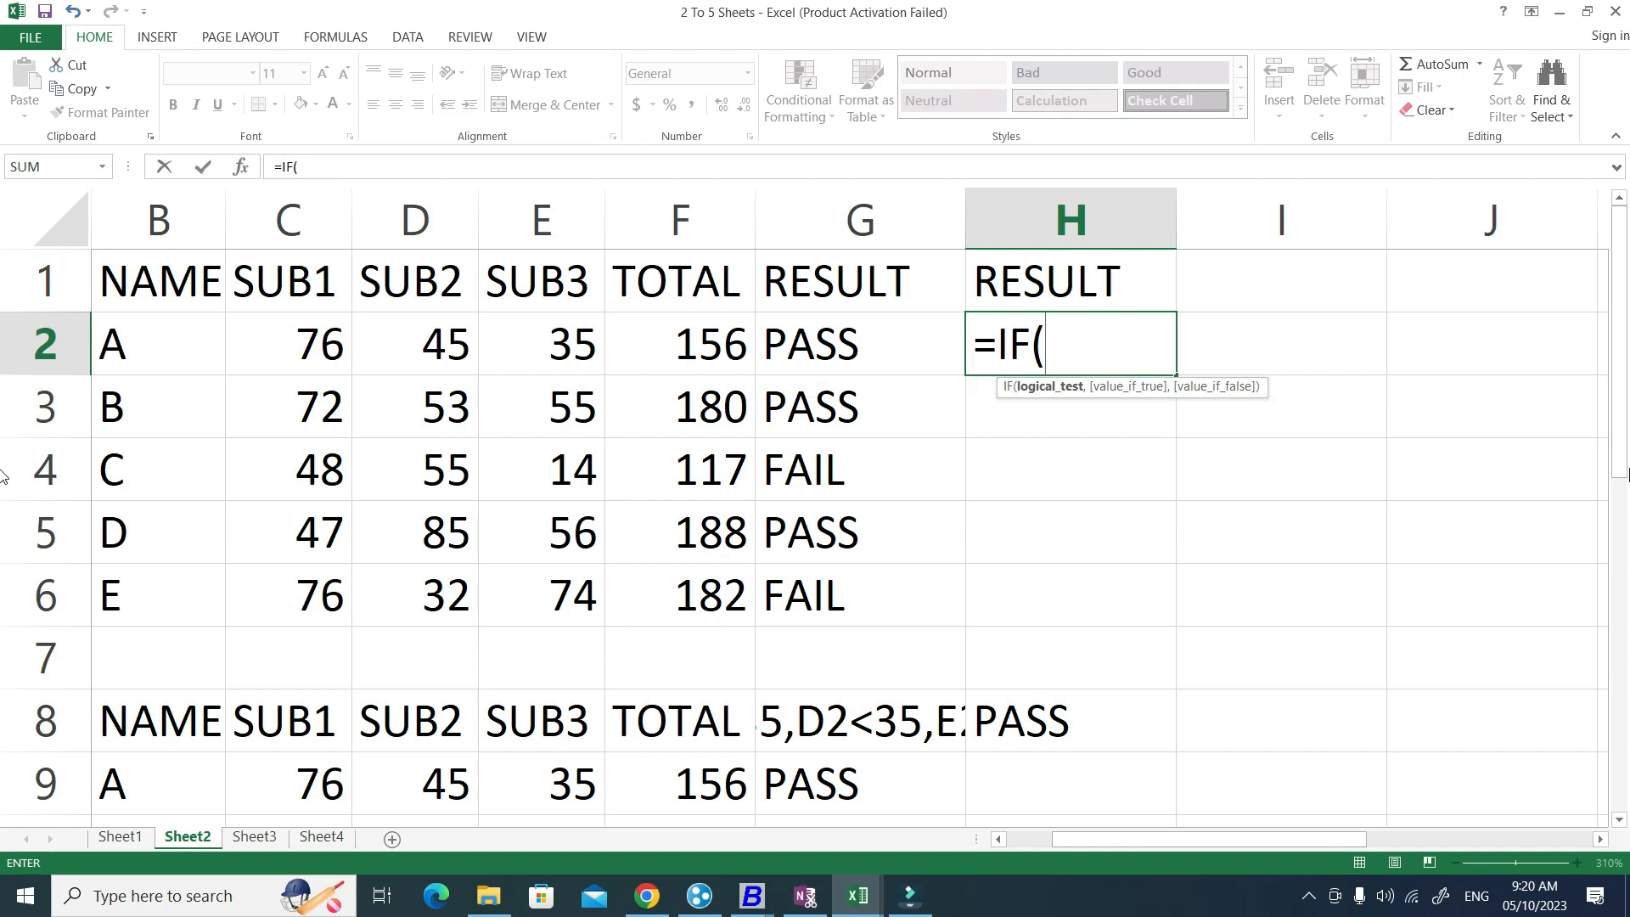
text(OR()
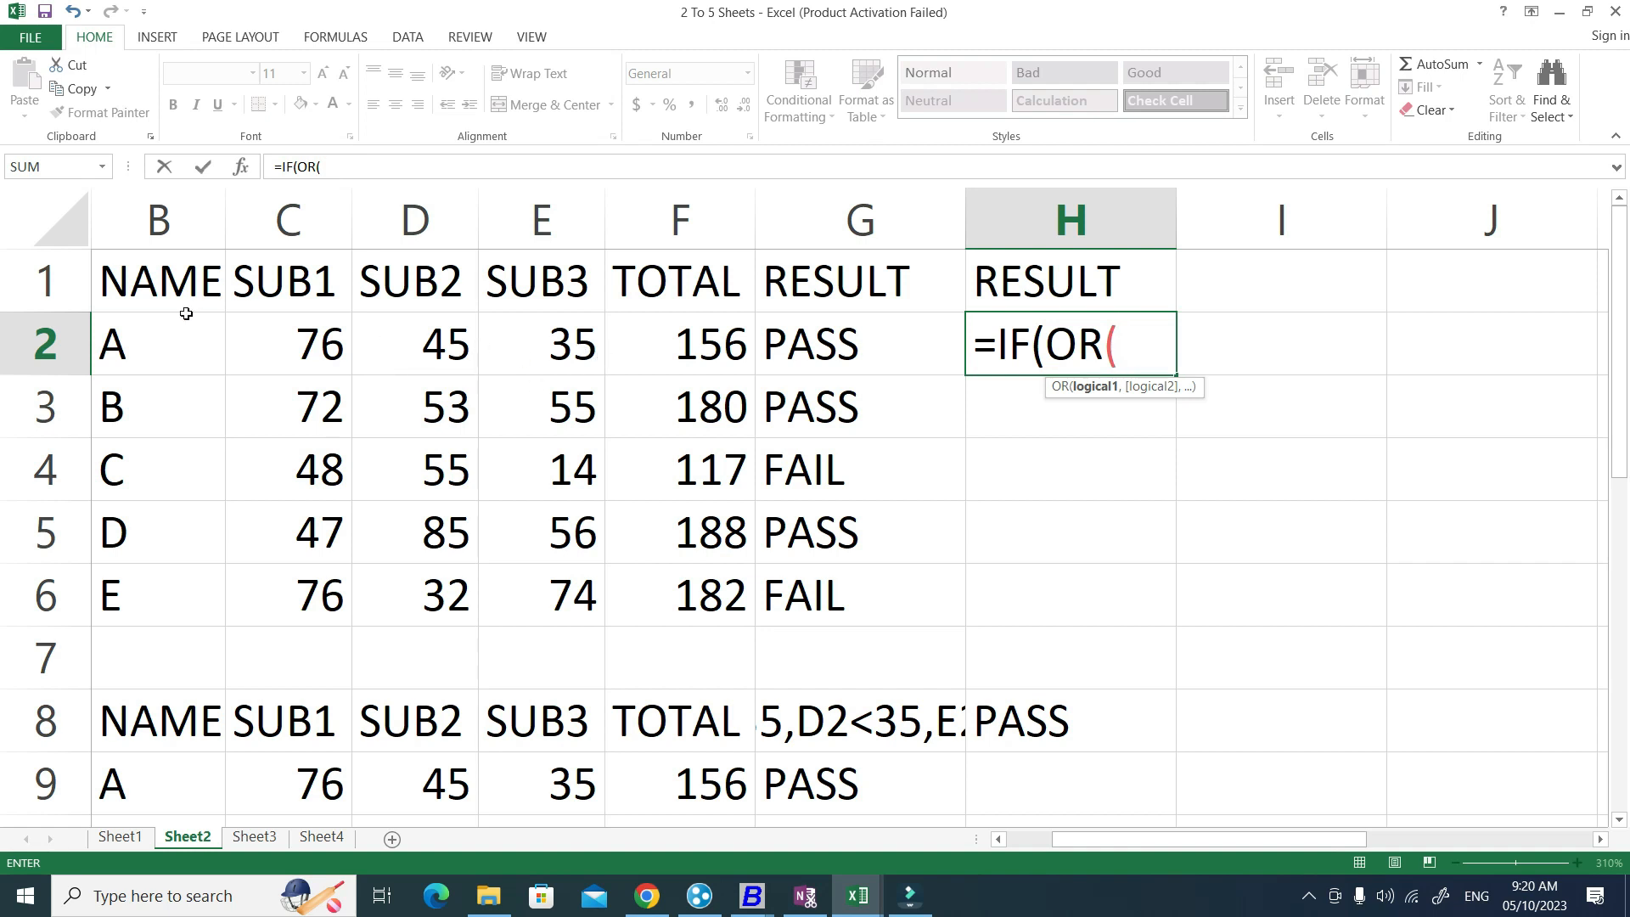
click(327, 333)
text(<35)
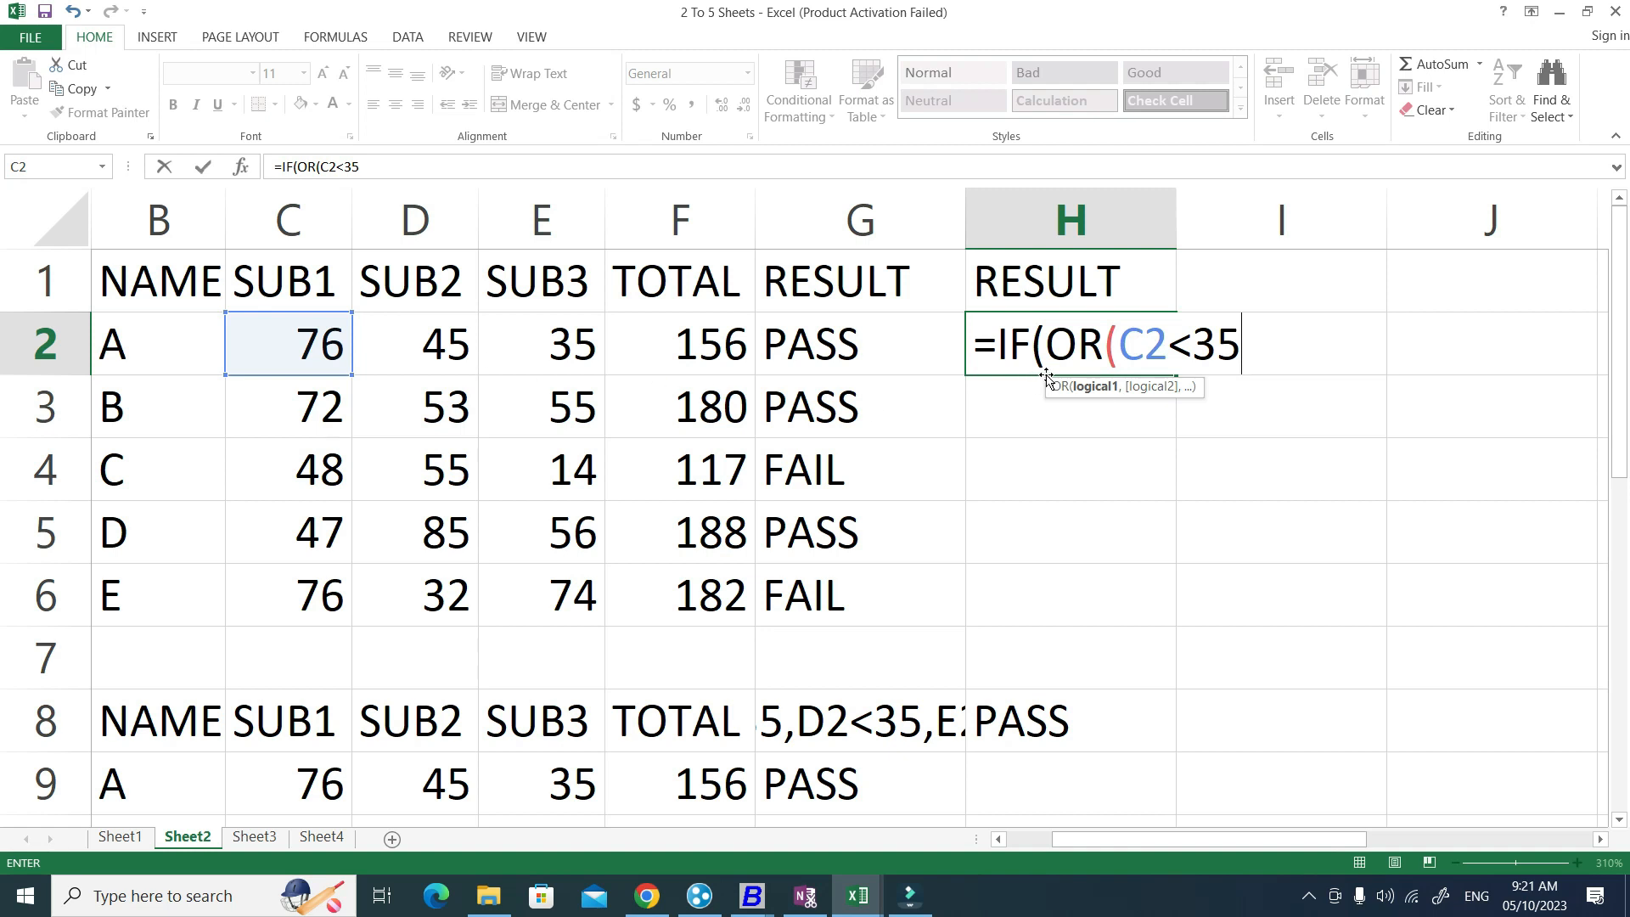
Add the conditions D2<35 and E2<35 to the OR test in H2 and close its parenthesis
text(,)
click(406, 344)
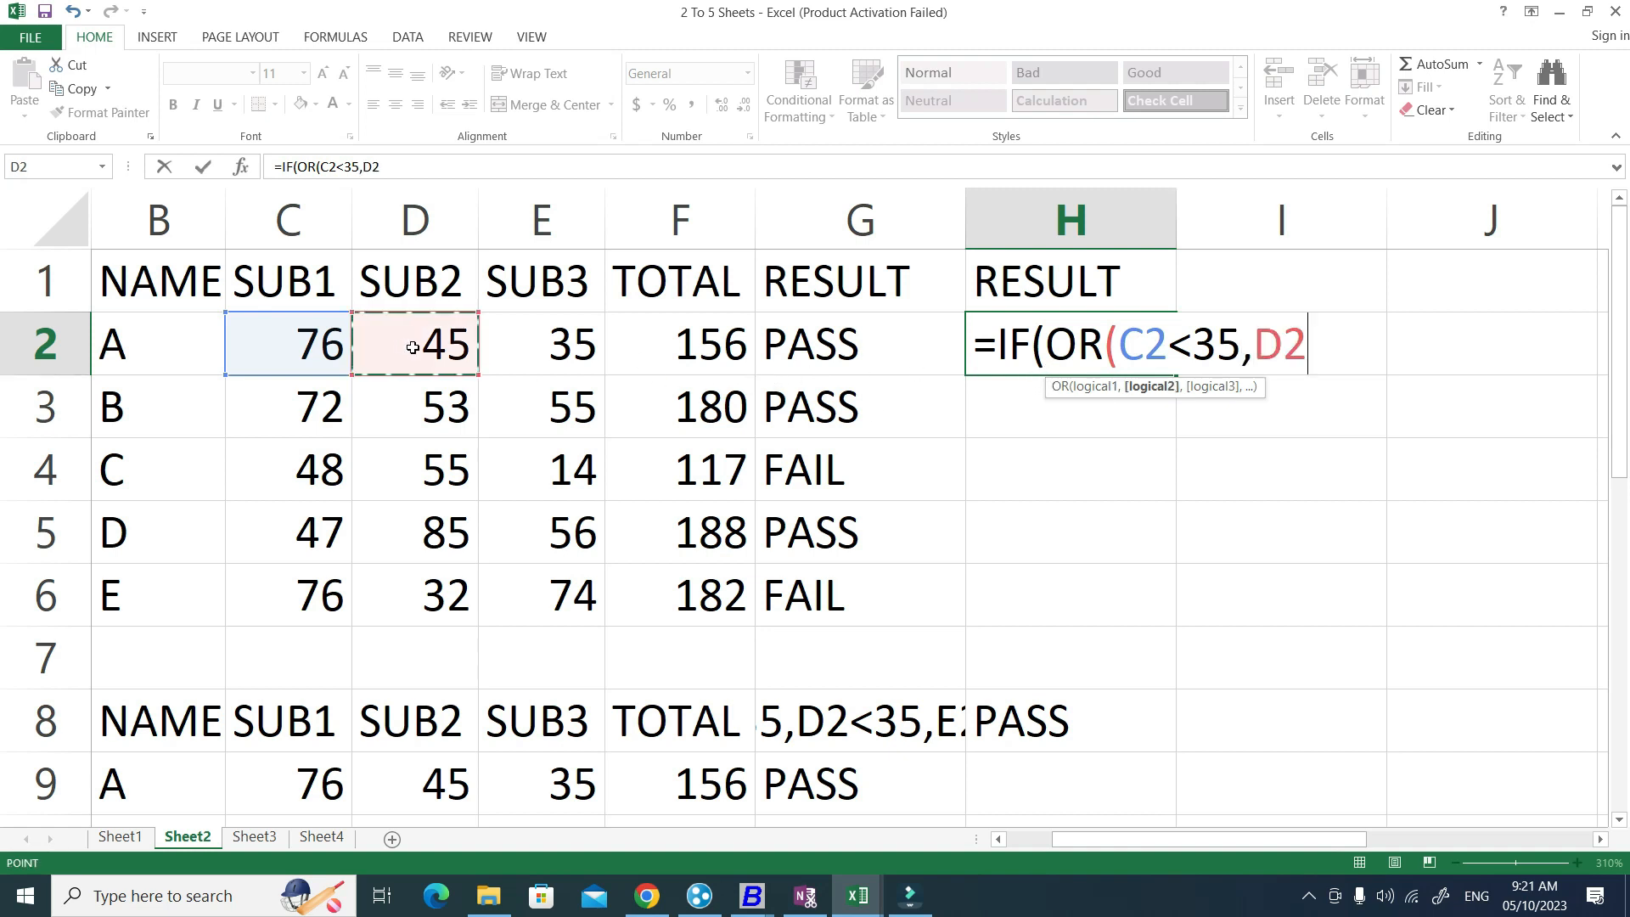
text(<35)
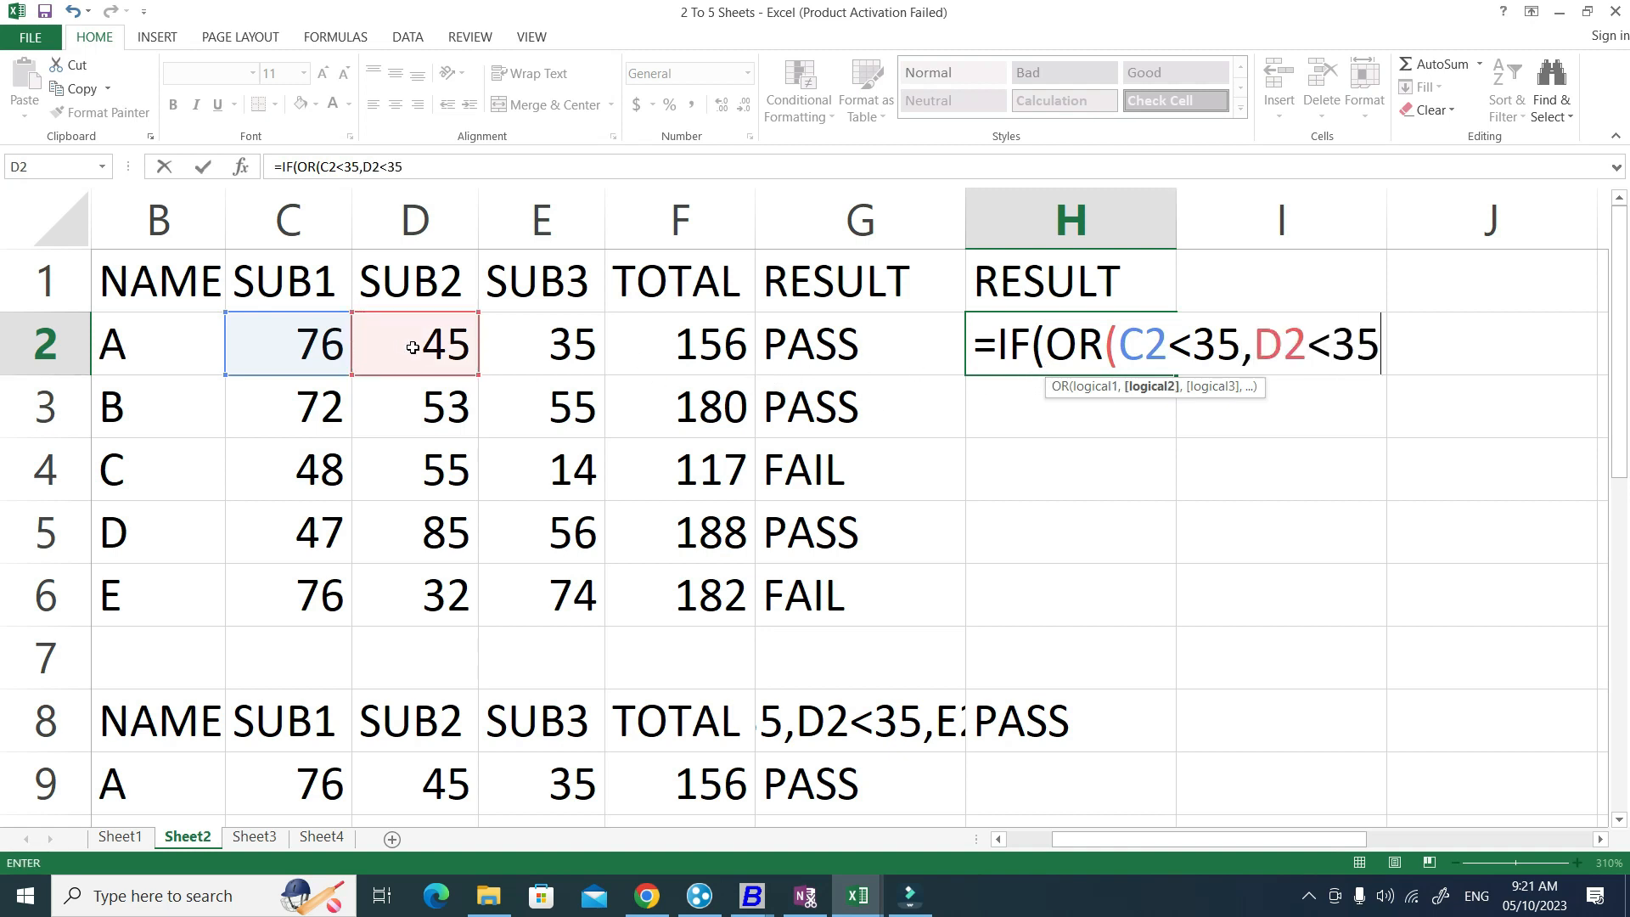
text(,)
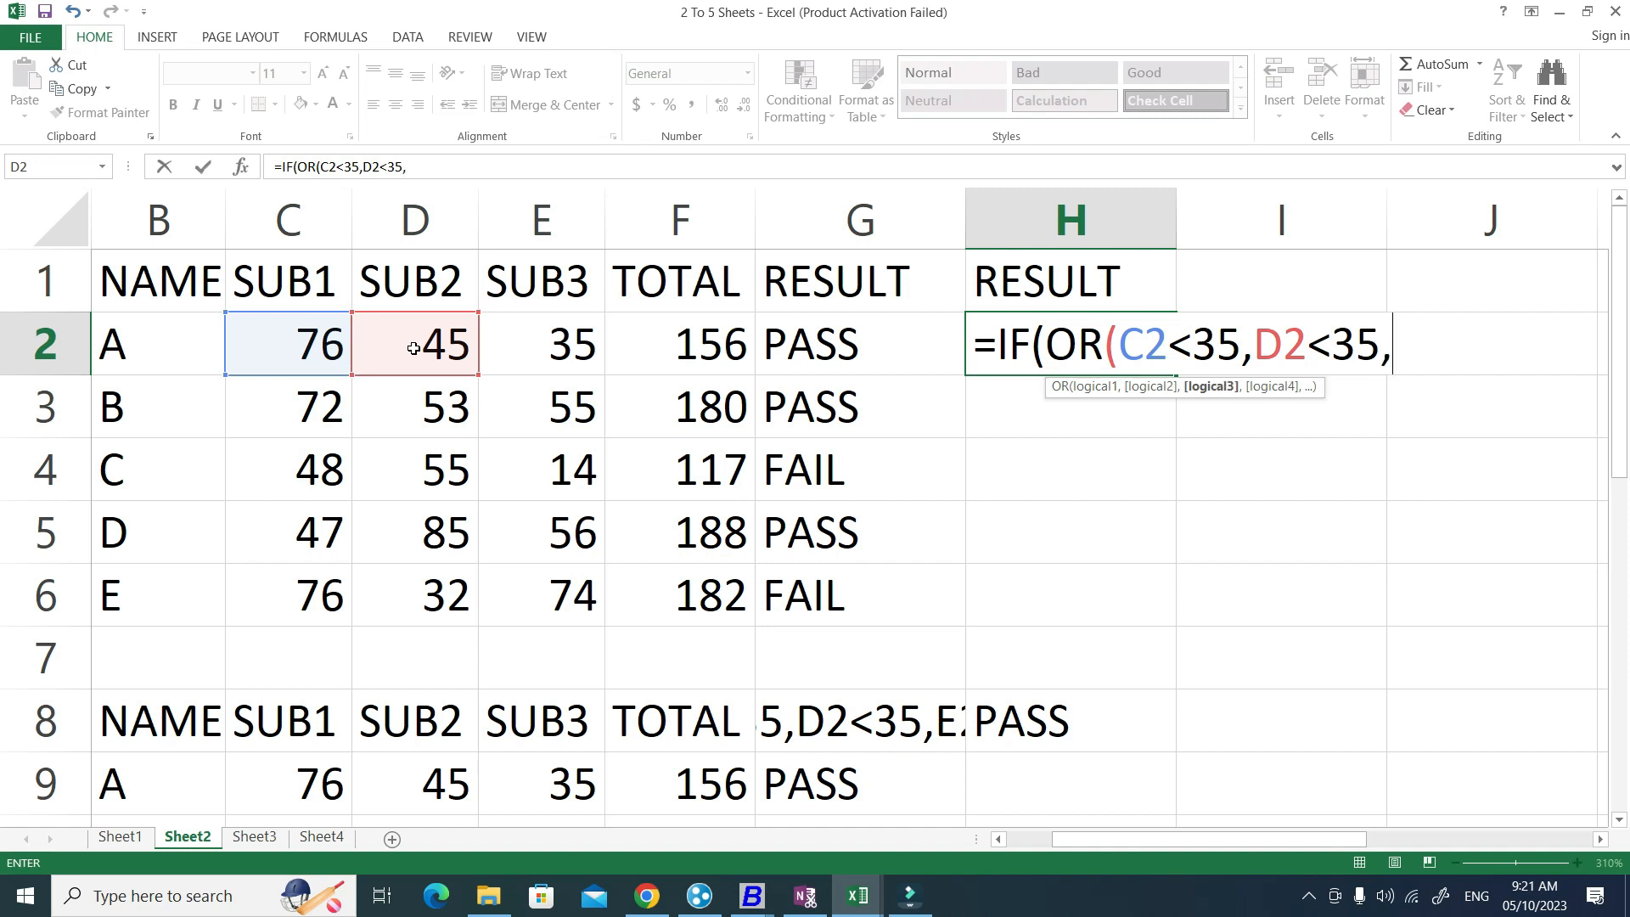
click(552, 344)
text(<3)
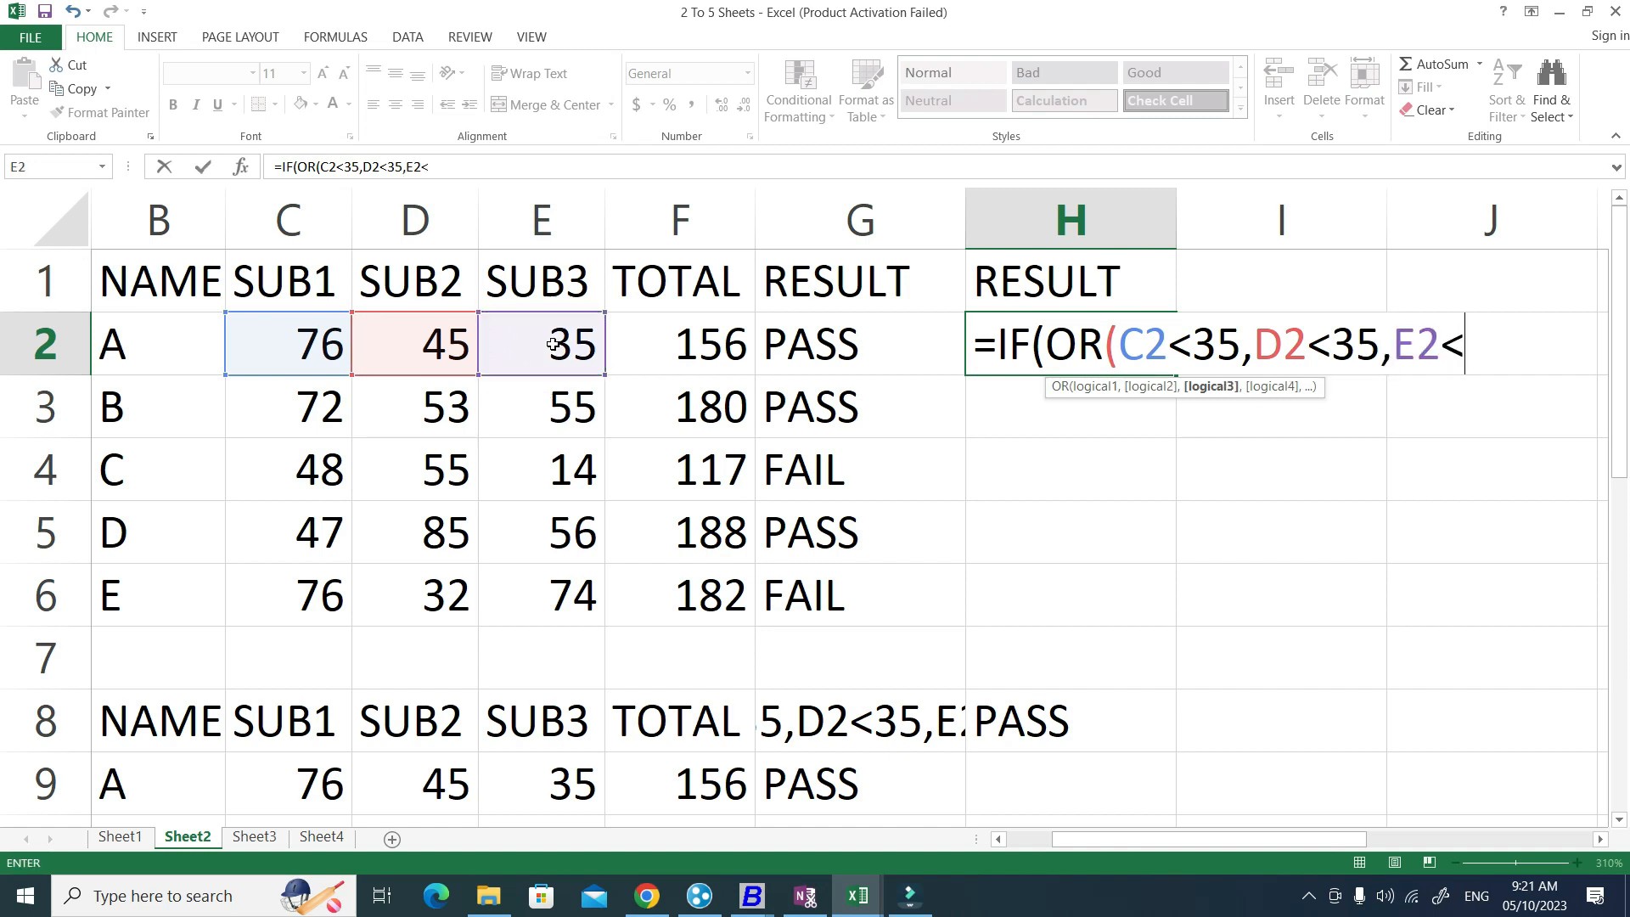
text(5))
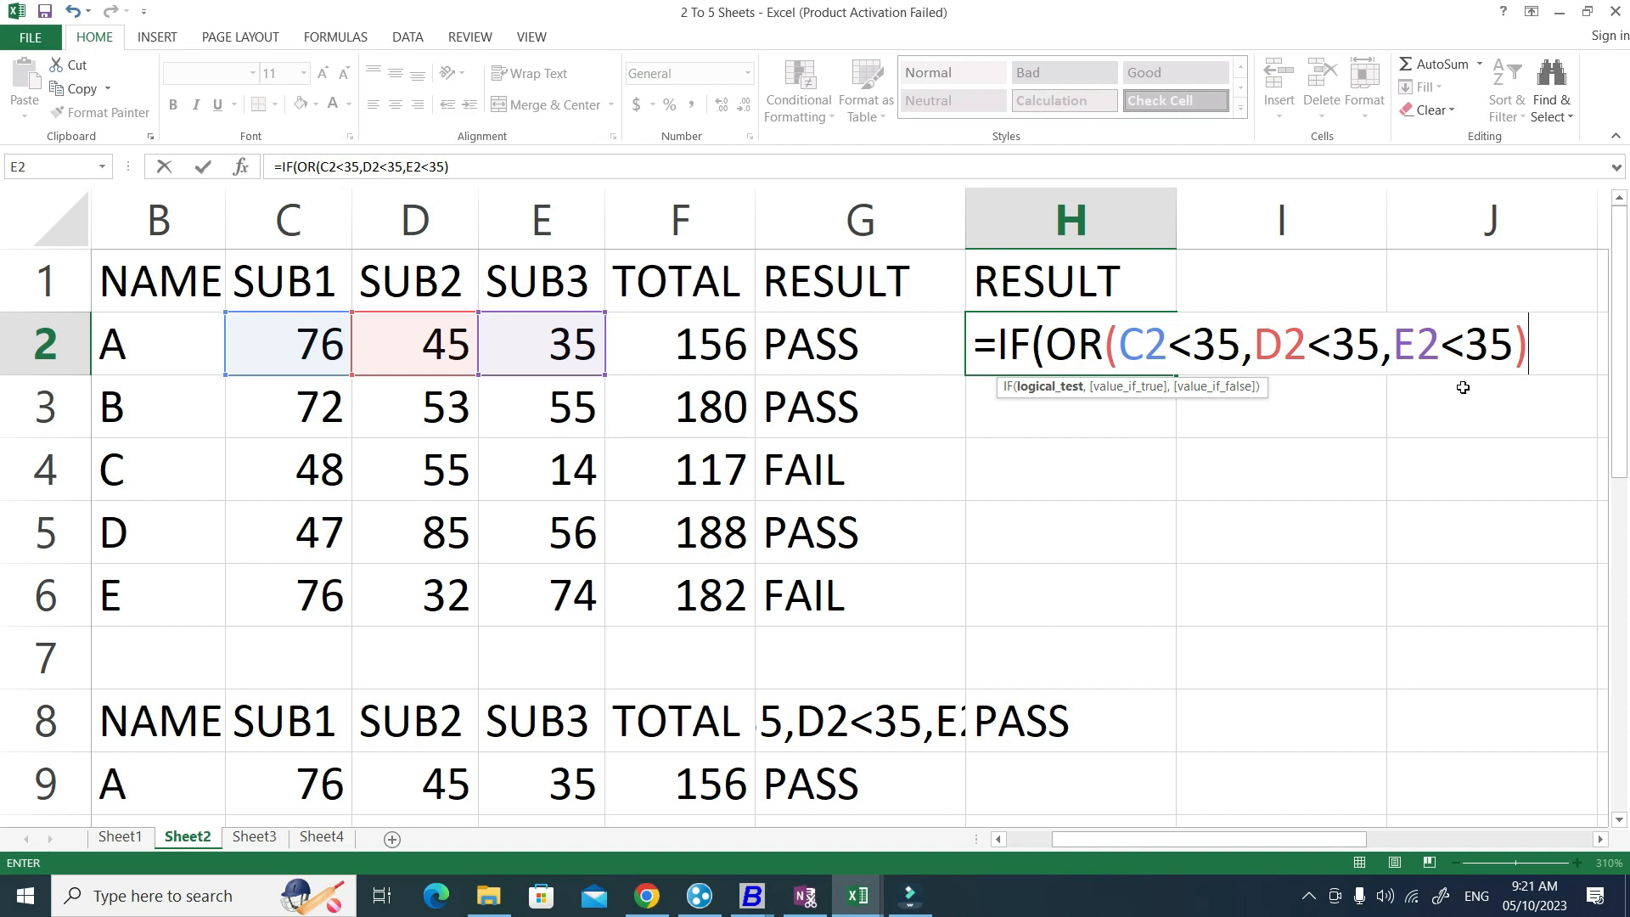
Complete the H2 formula with "FAIL" as the true value and "PASS" as the false value, and enter it
text(,)
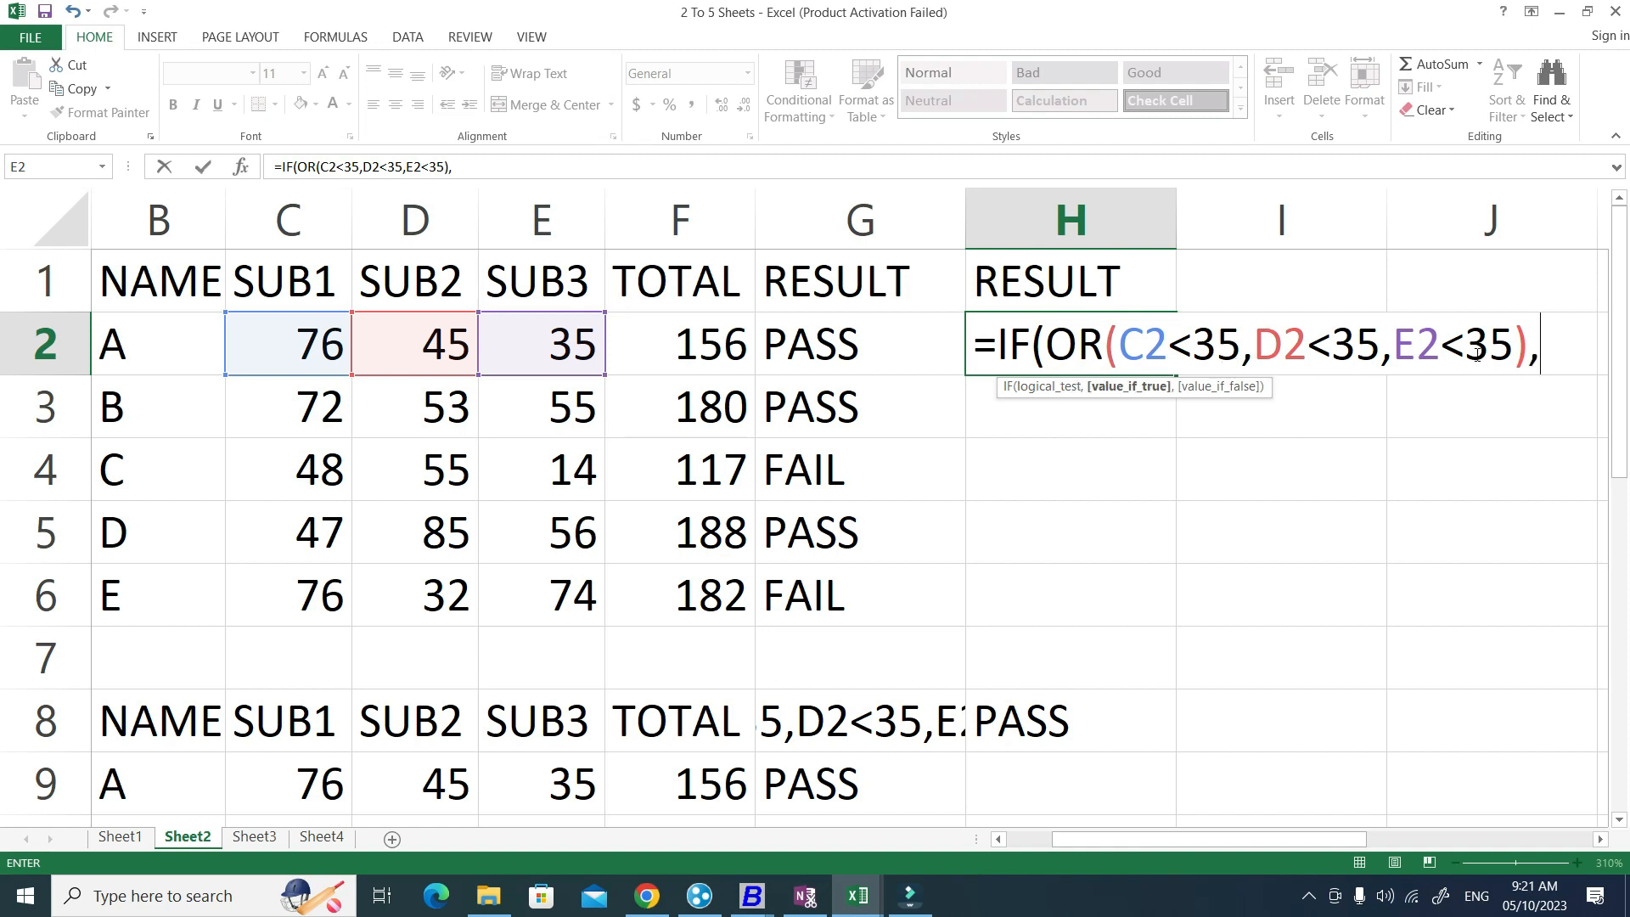
text("FA)
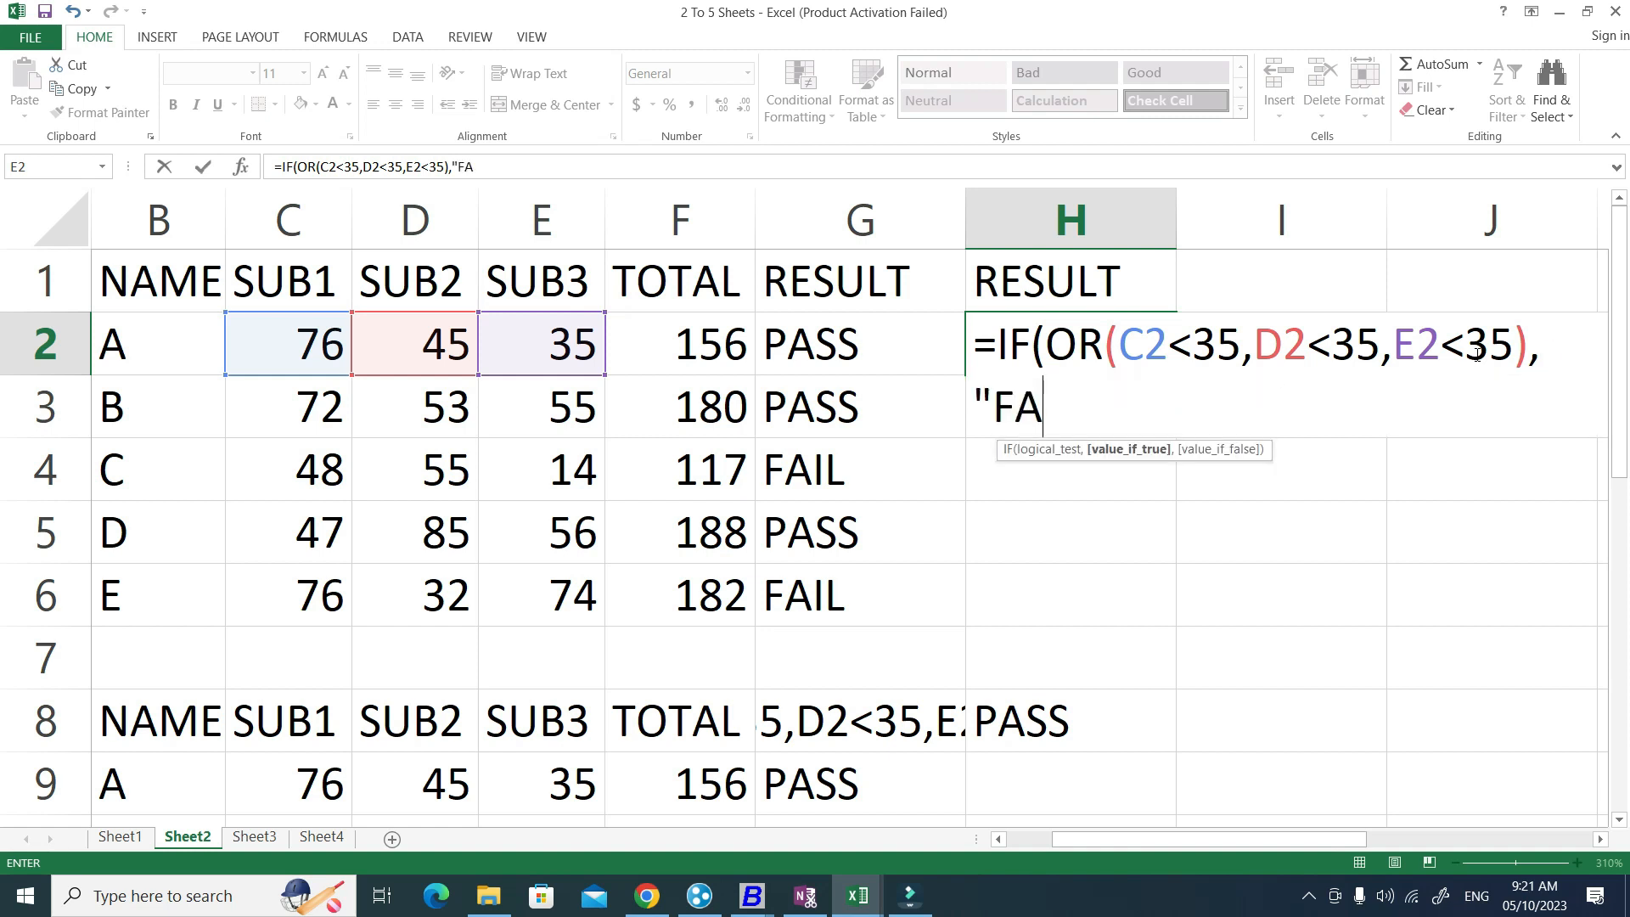
text(IL",)
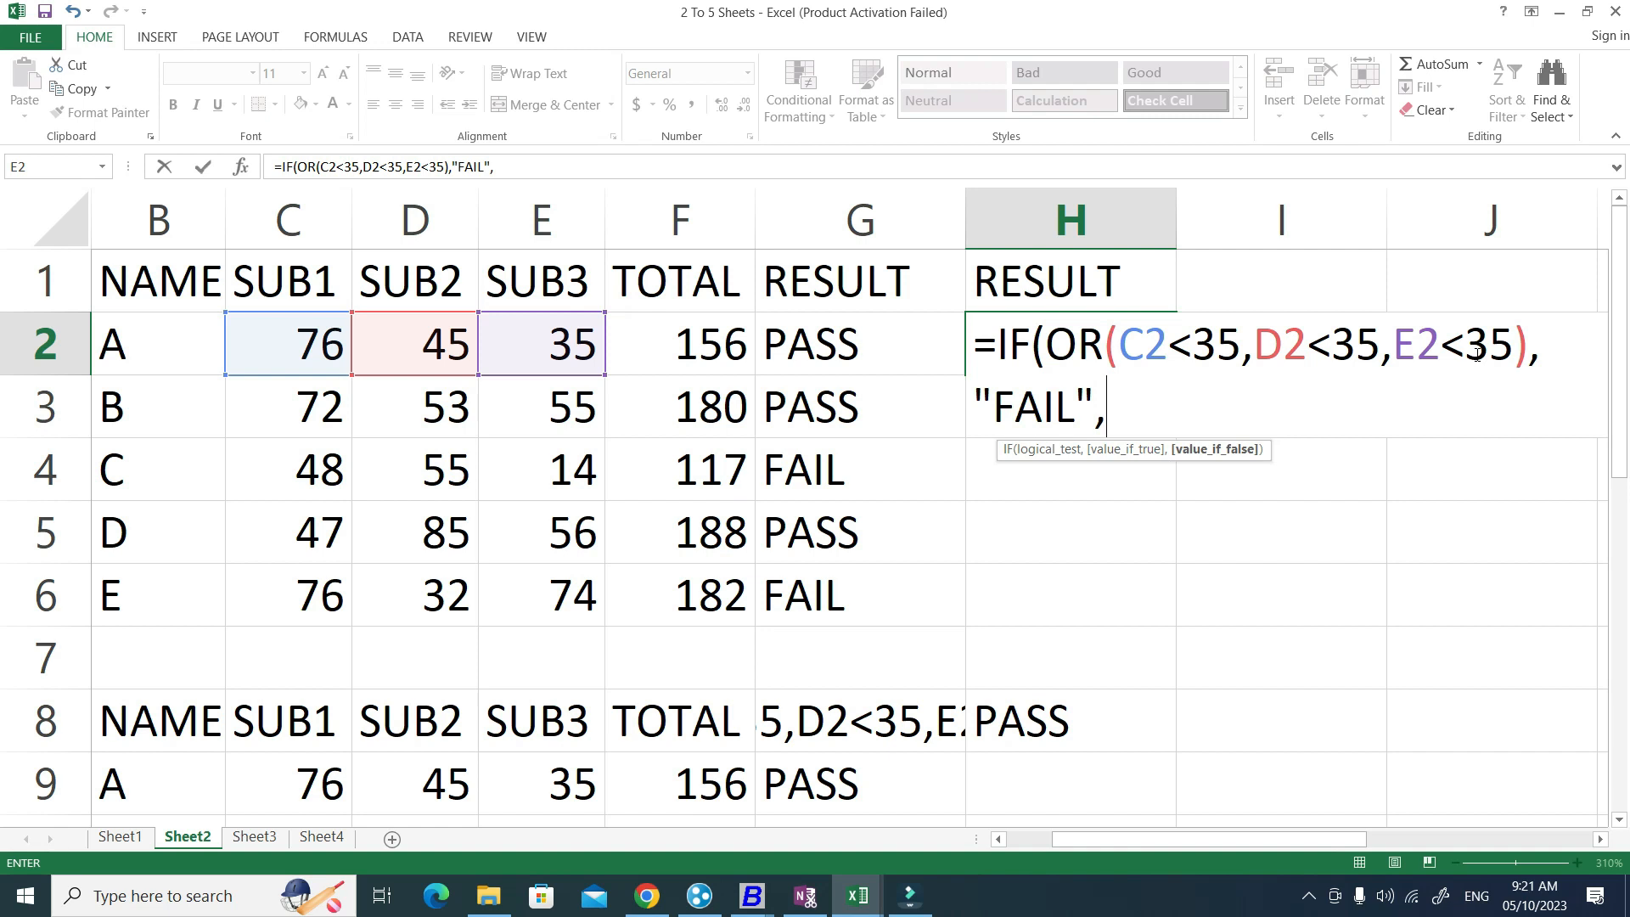
text("PASS")
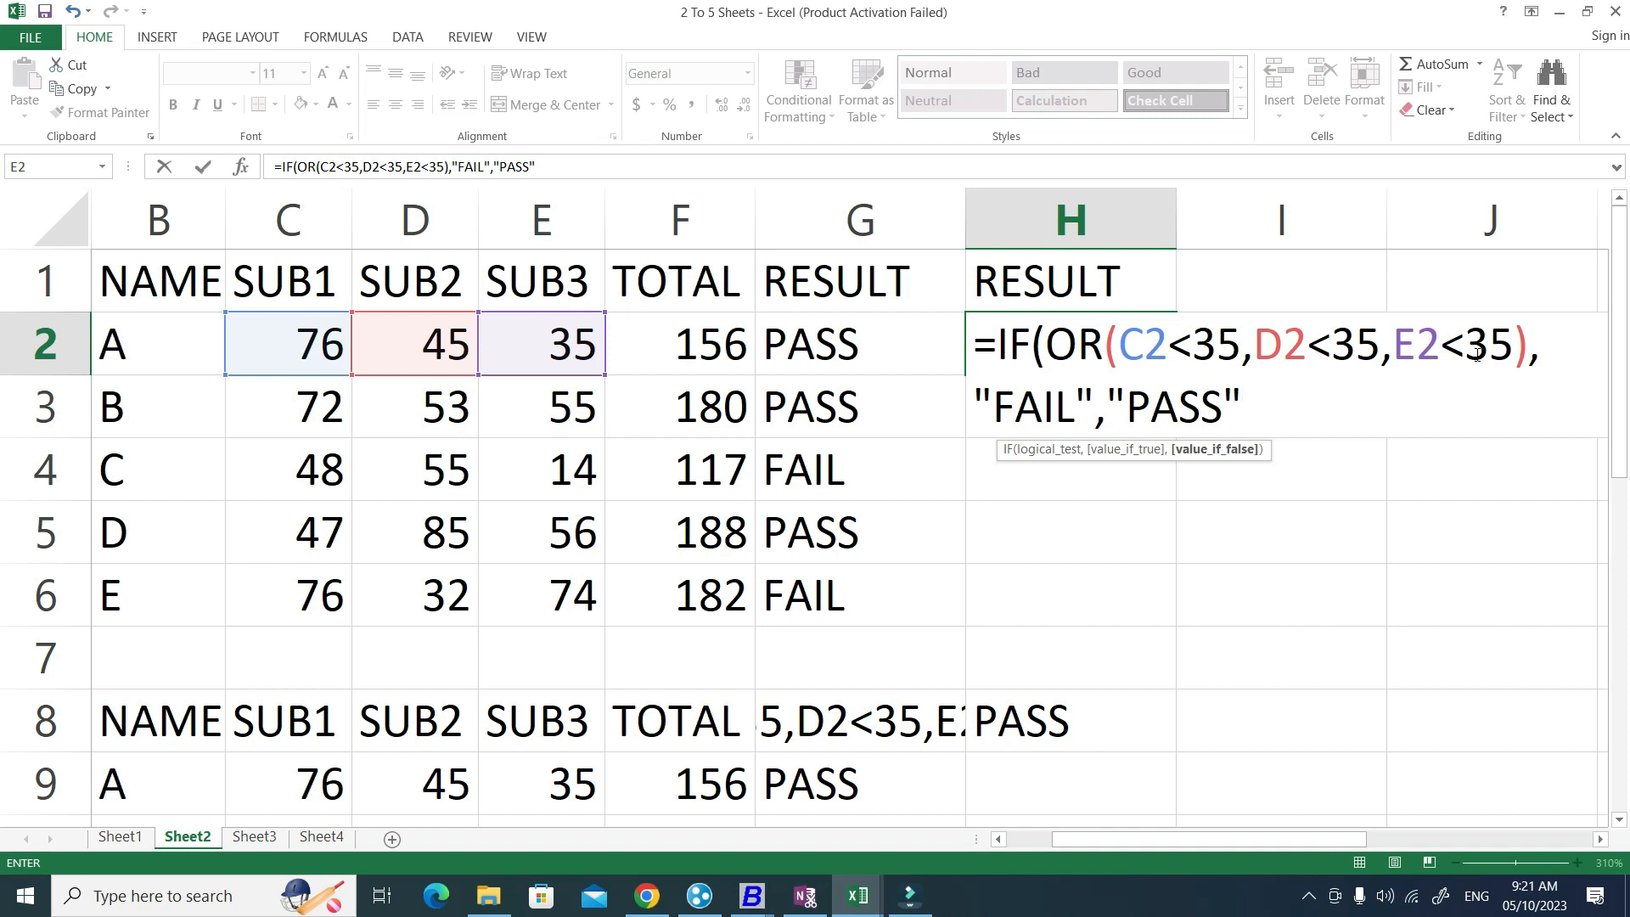
key(Return)
key(Return)
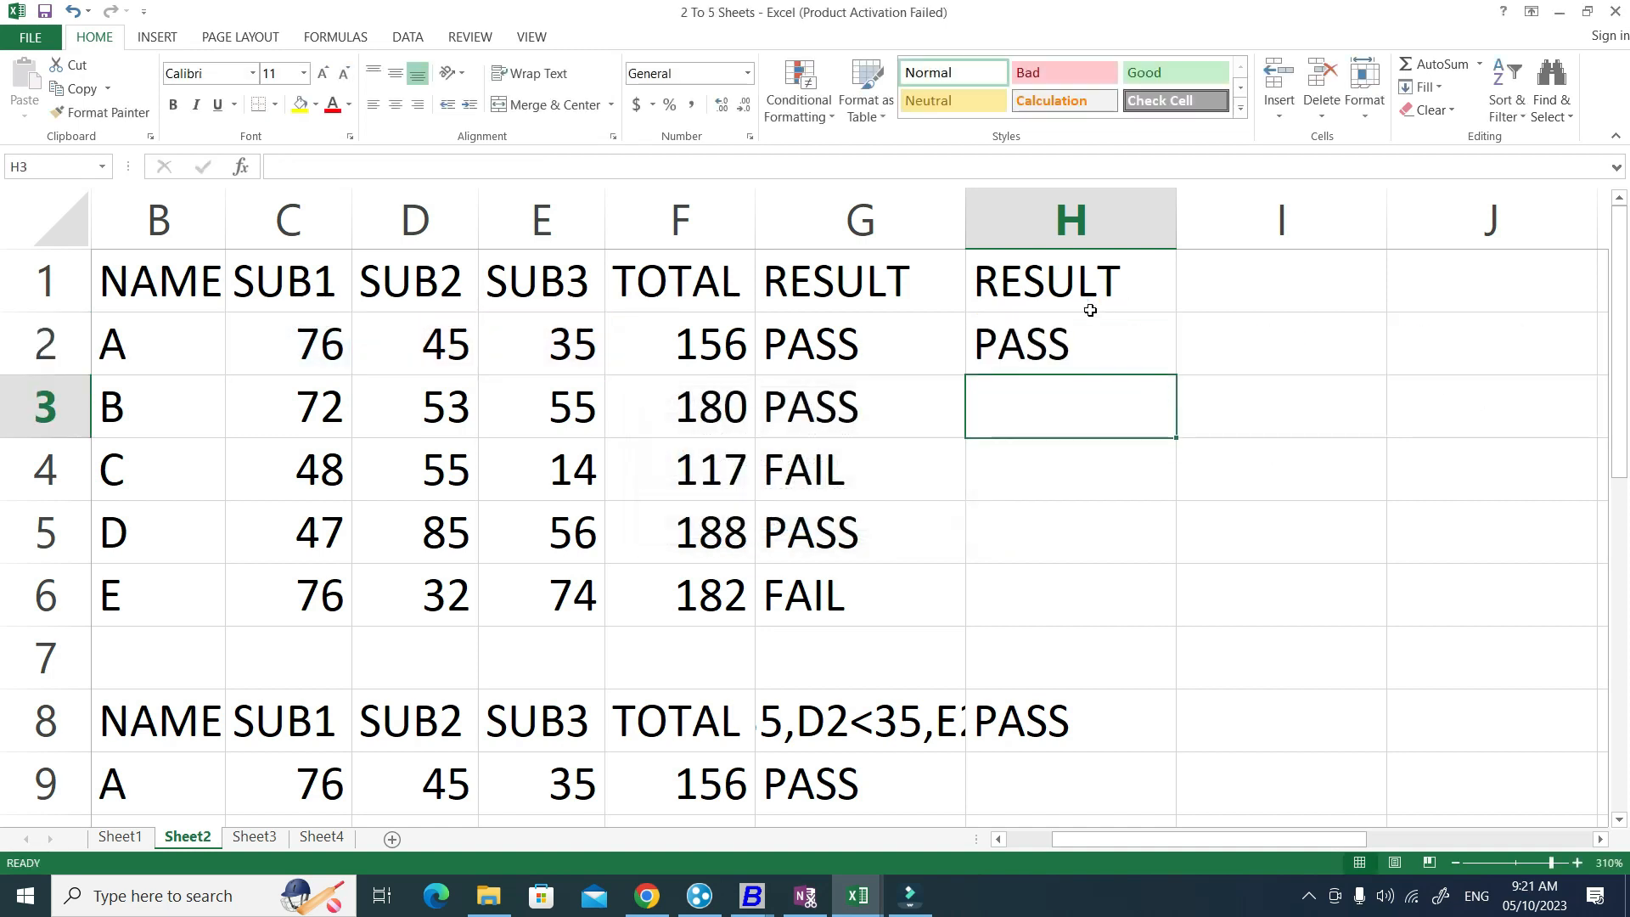
Fill the OR-based result formula from H2 down to H6
click(1097, 304)
click(1146, 356)
drag(1176, 375, 1160, 600)
Compare the AND-based and OR-based results in columns G and H row by row for students A to E
click(852, 602)
click(1023, 599)
click(1075, 491)
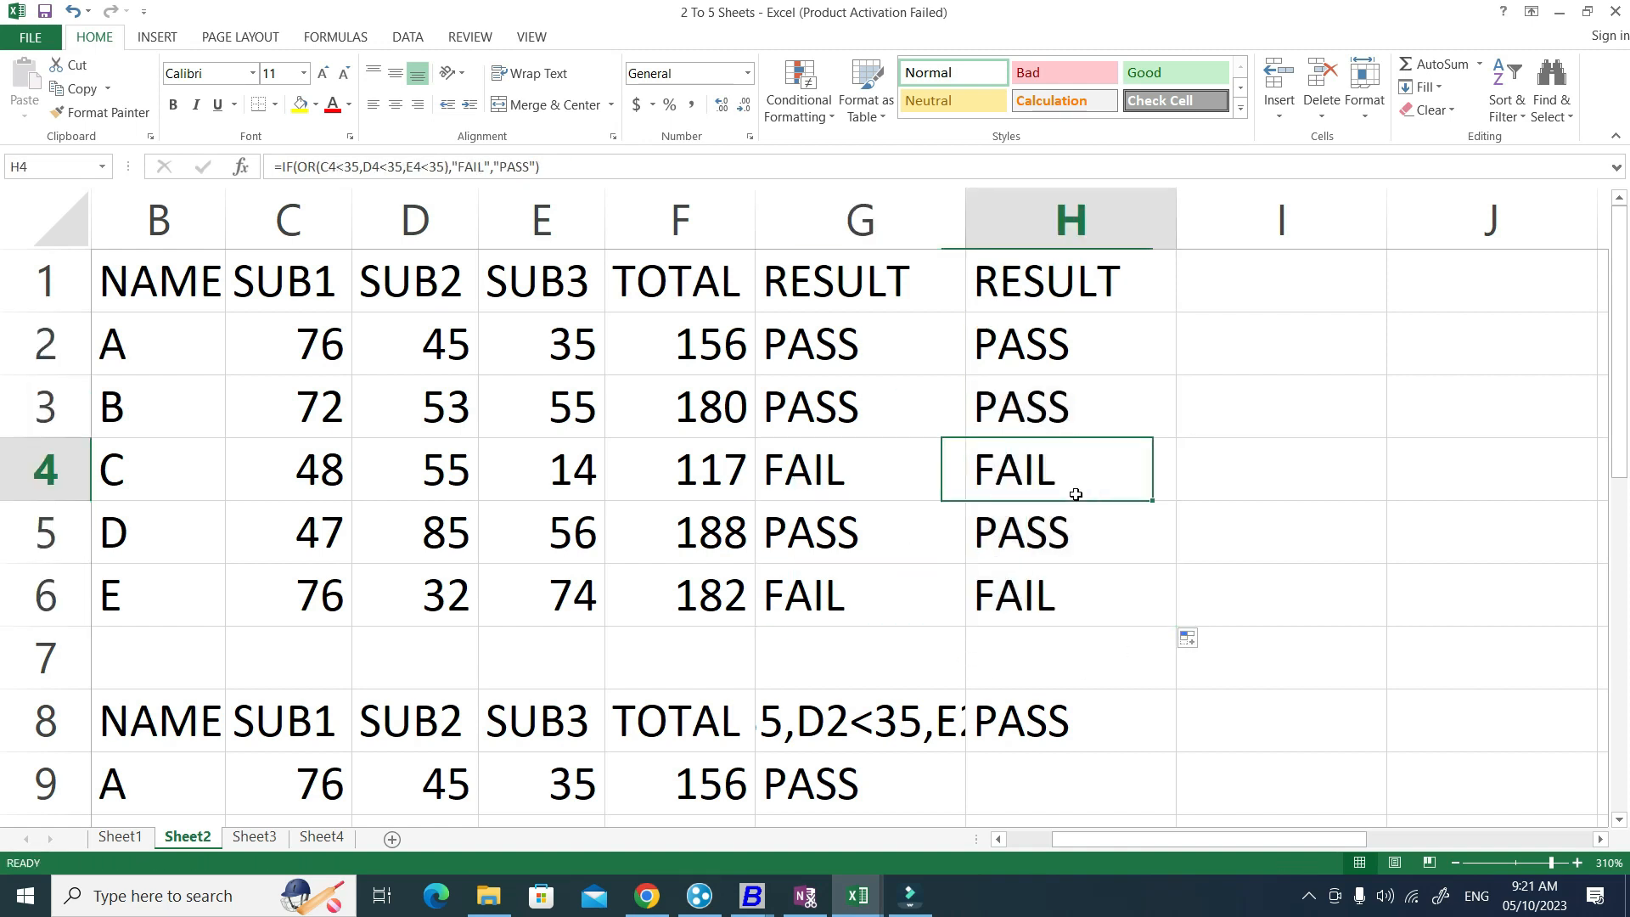
click(819, 356)
click(1040, 353)
drag(851, 416, 1054, 409)
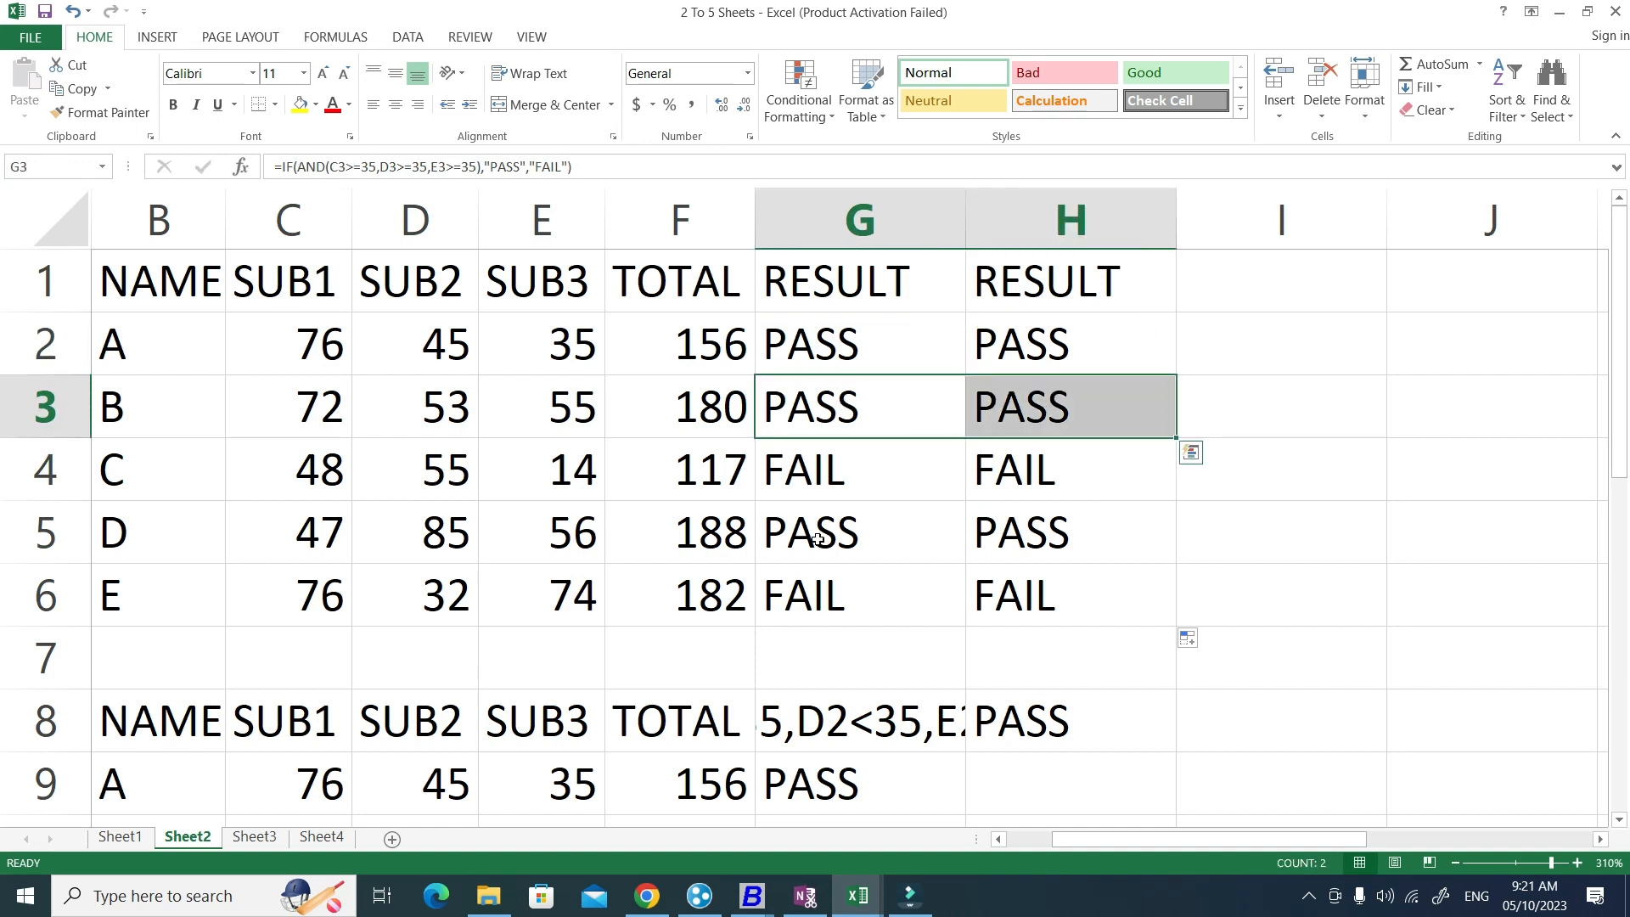
drag(817, 540, 982, 533)
drag(789, 601, 1000, 589)
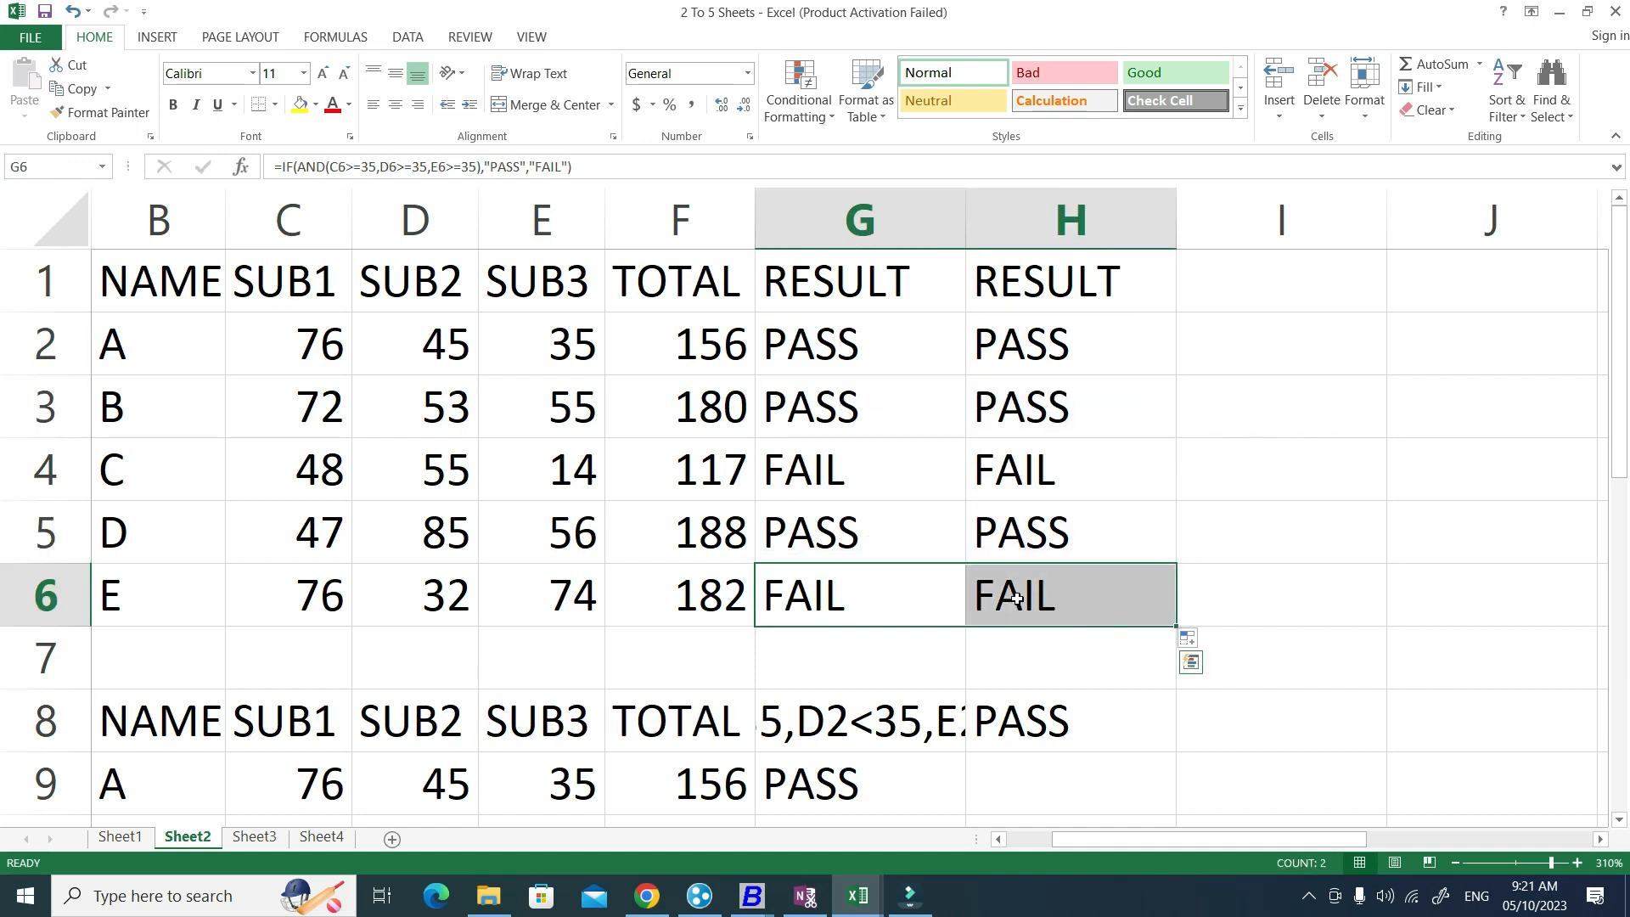